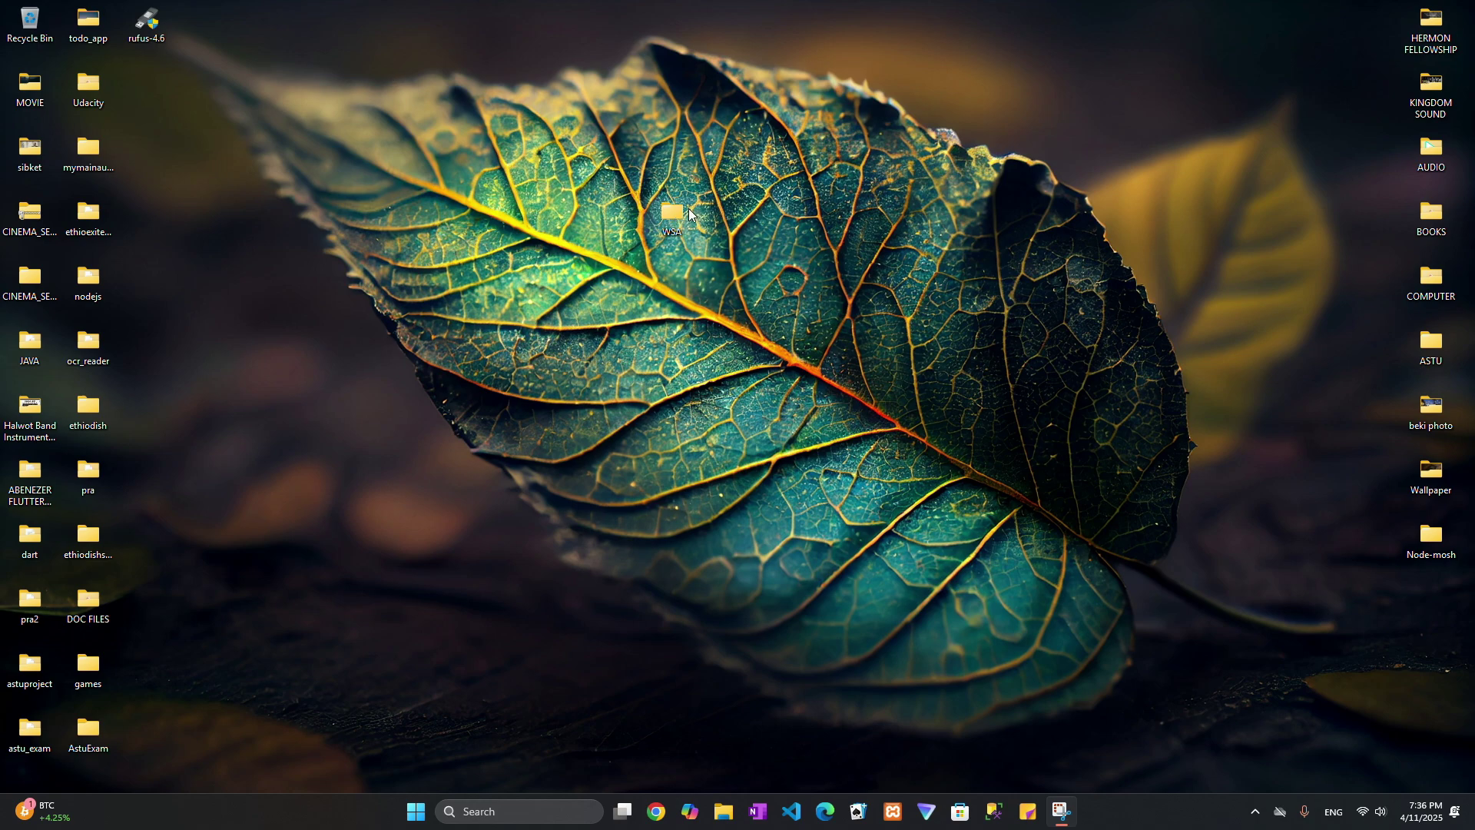
# Move the WSA folder to a spot near the top of the desktop.
pyautogui.moveTo(956, 33); pyautogui.dragTo(957, 35)
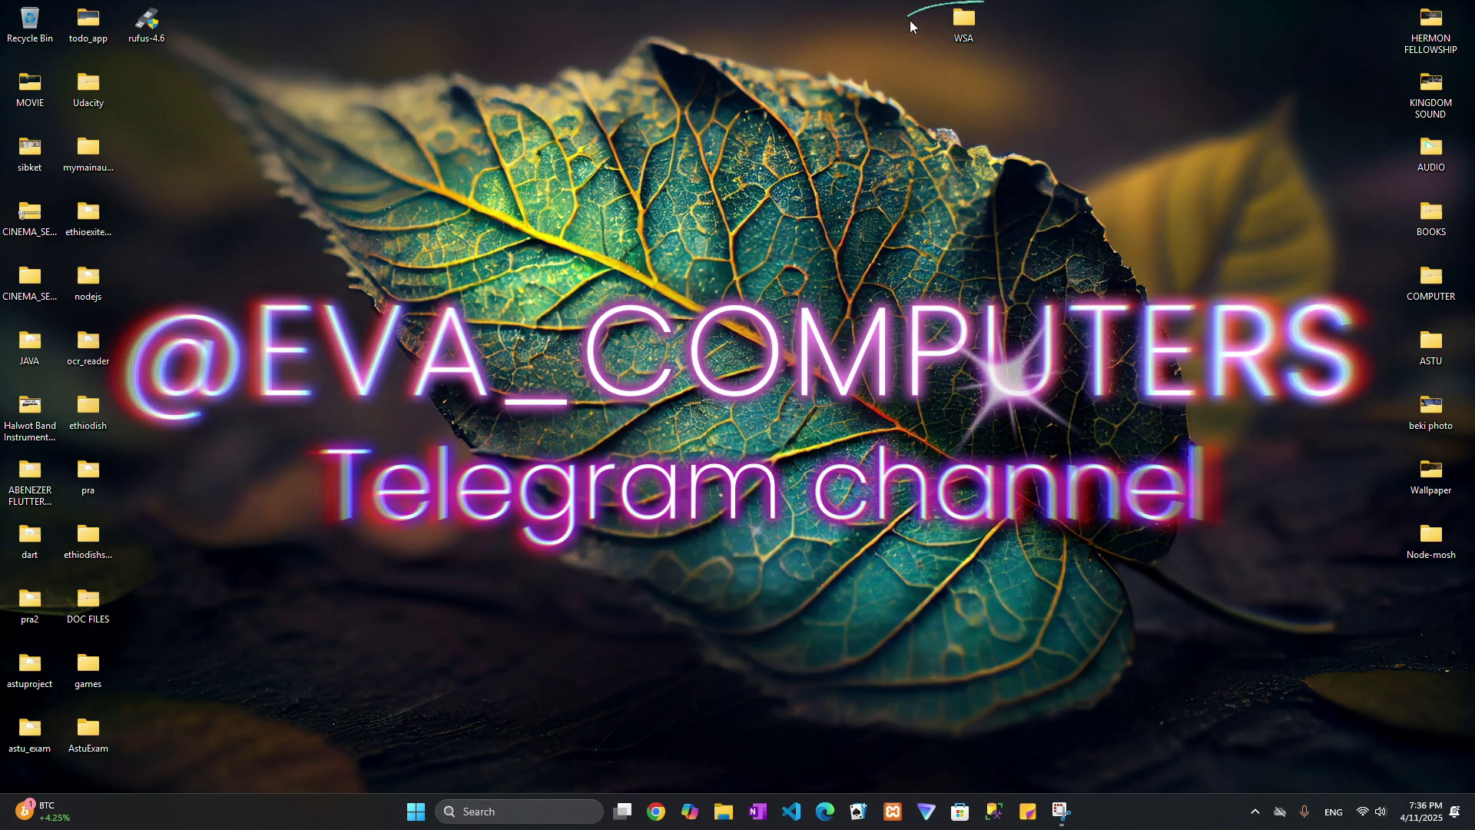
pyautogui.moveTo(909, 20); pyautogui.dragTo(1057, 55)
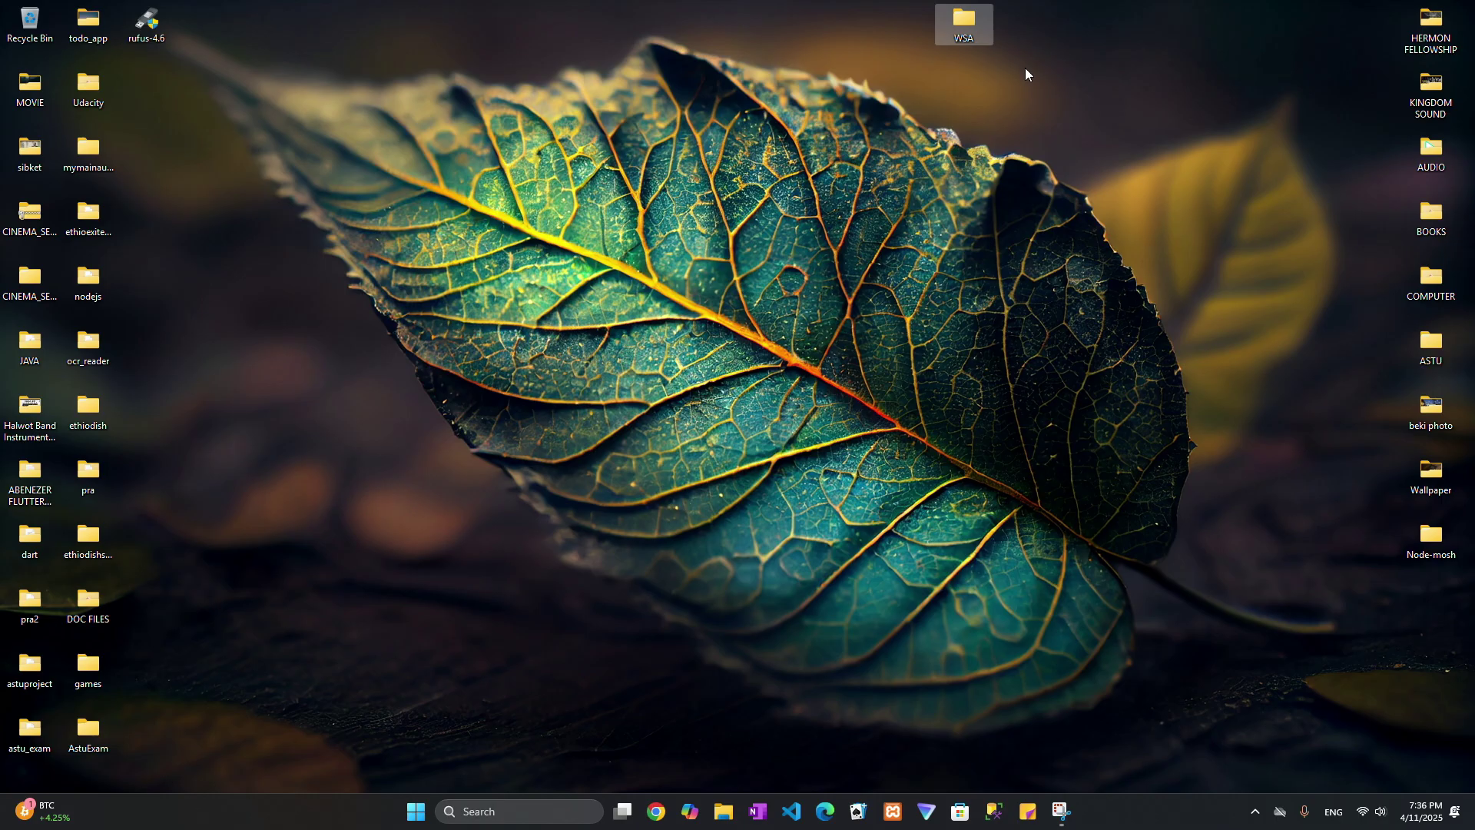
pyautogui.click(1024, 75)
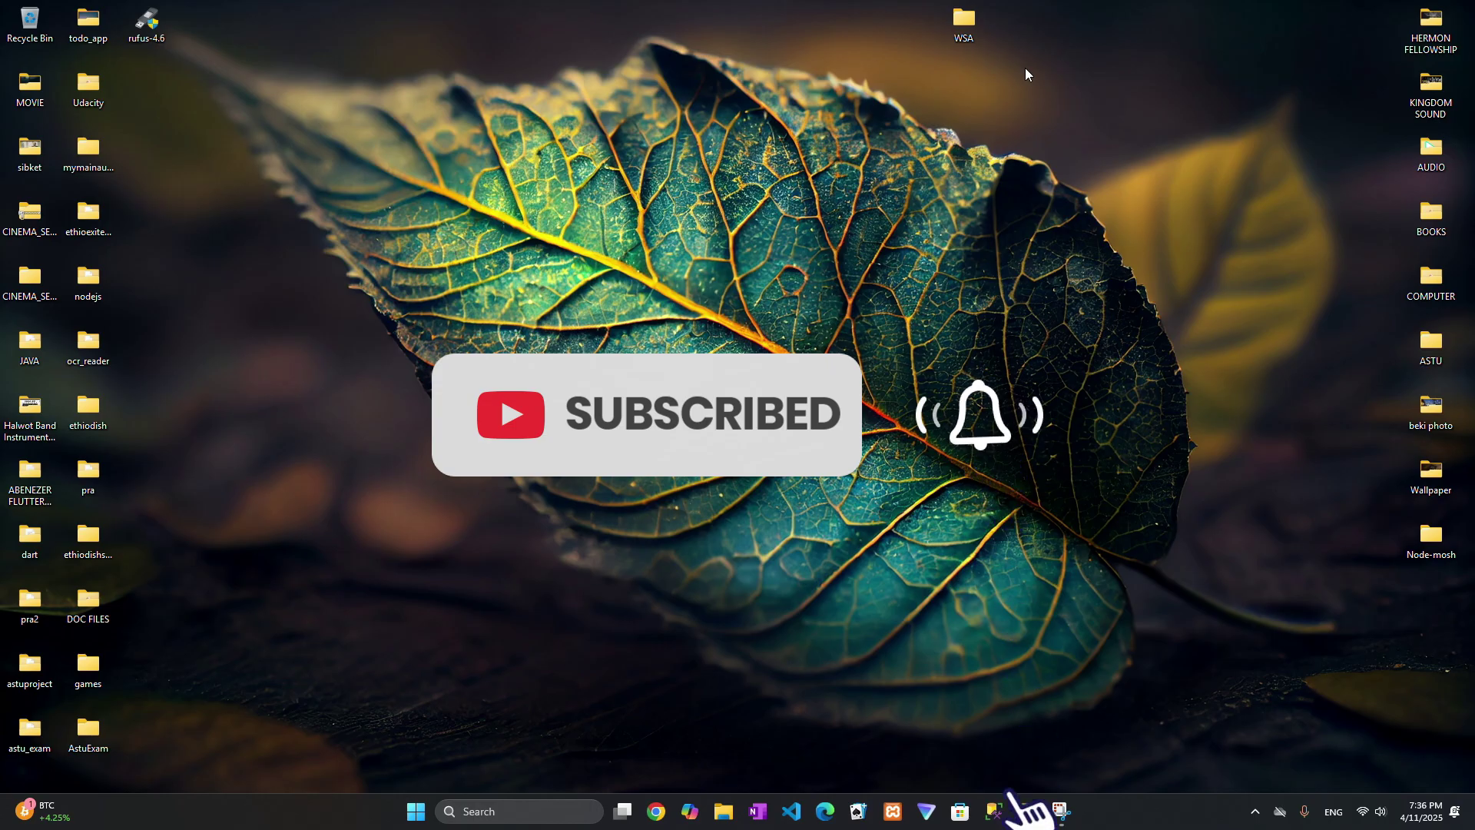
pyautogui.moveTo(957, 16); pyautogui.dragTo(1117, 167)
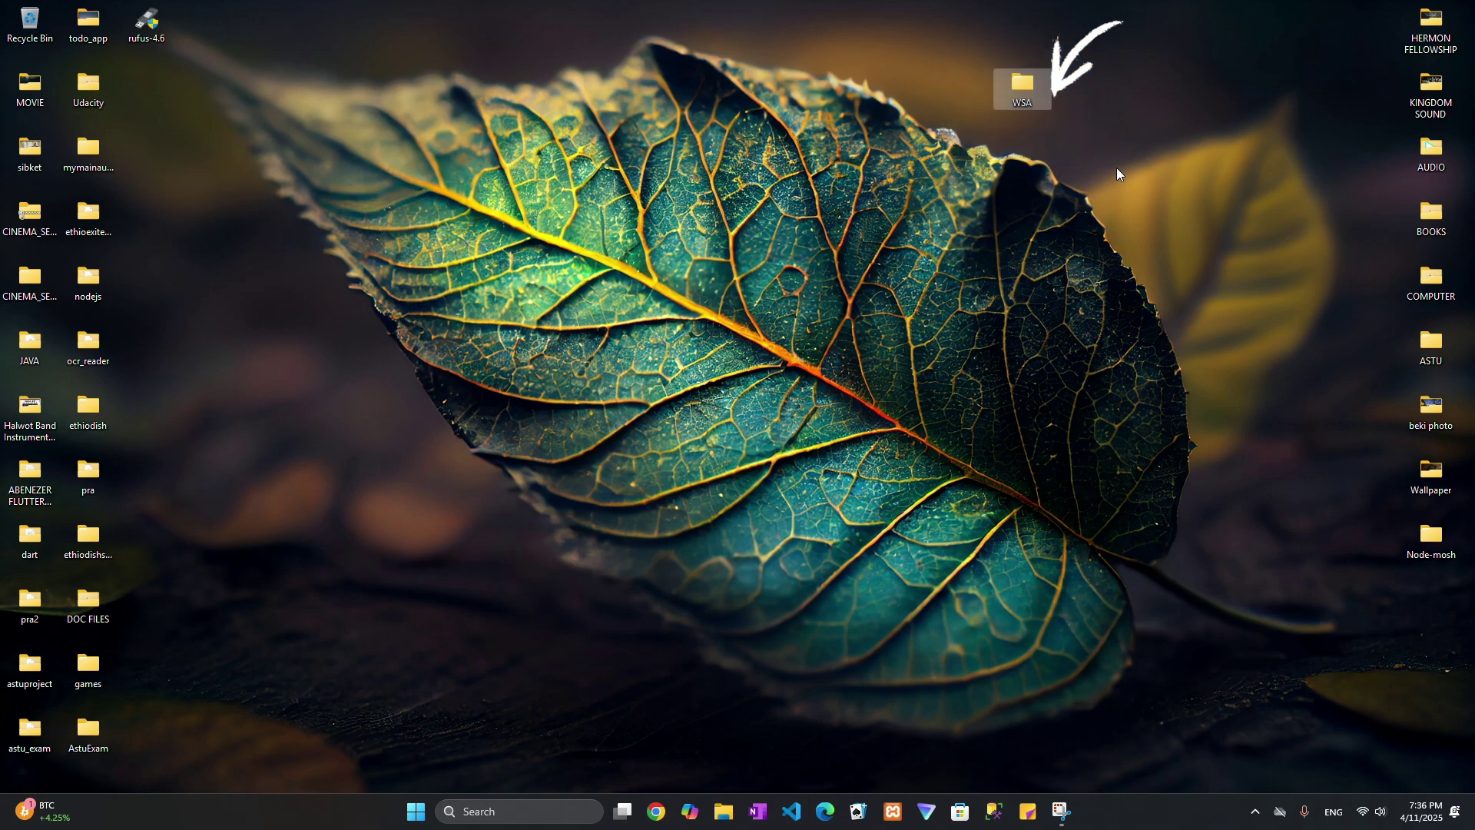
# Open WSA, then the WSA_2407.40000.0.0_x64 folder, and show its contents as large icons.
pyautogui.doubleClick(1020, 85)
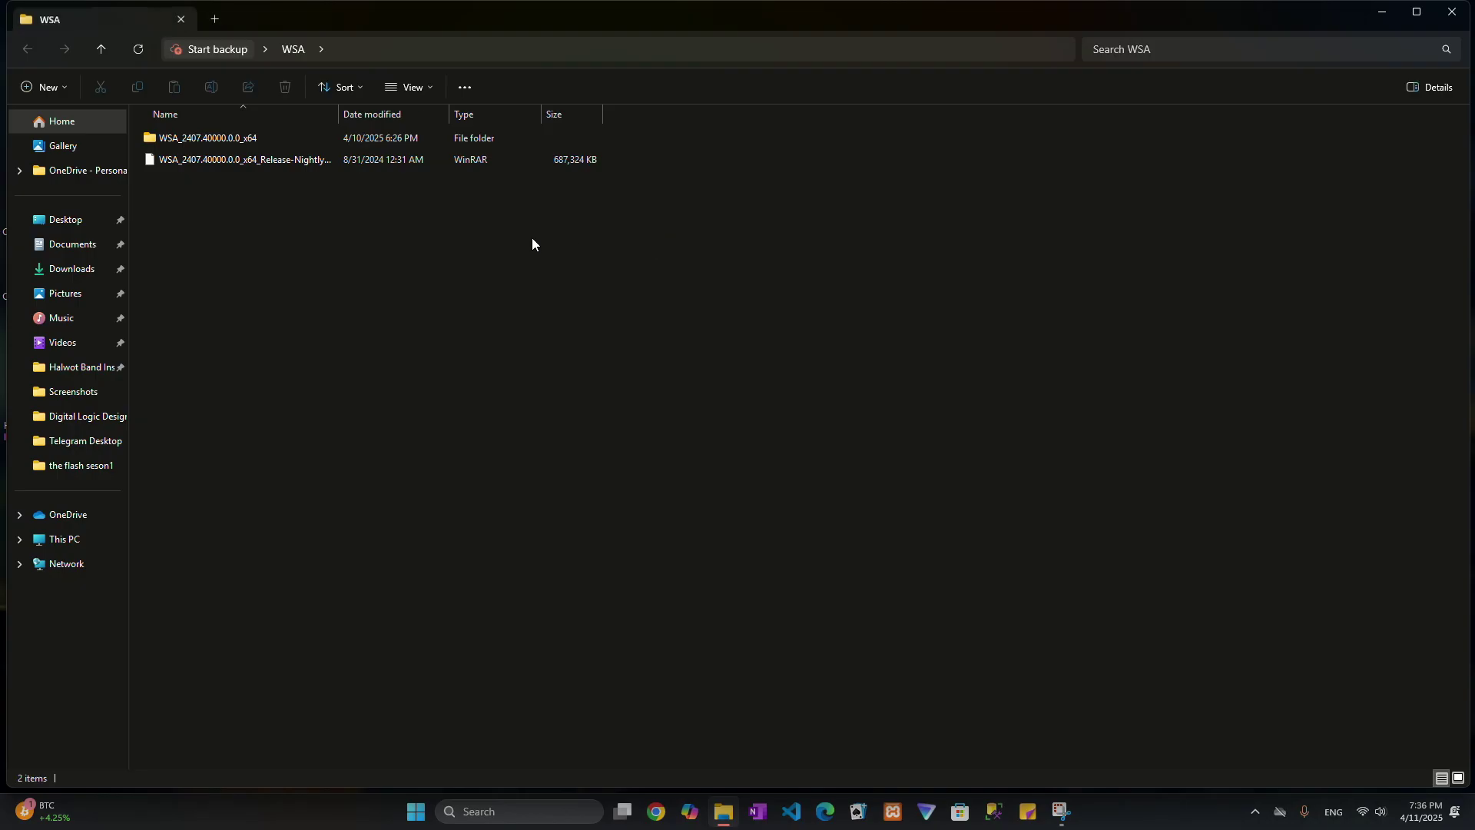
pyautogui.doubleClick(193, 140)
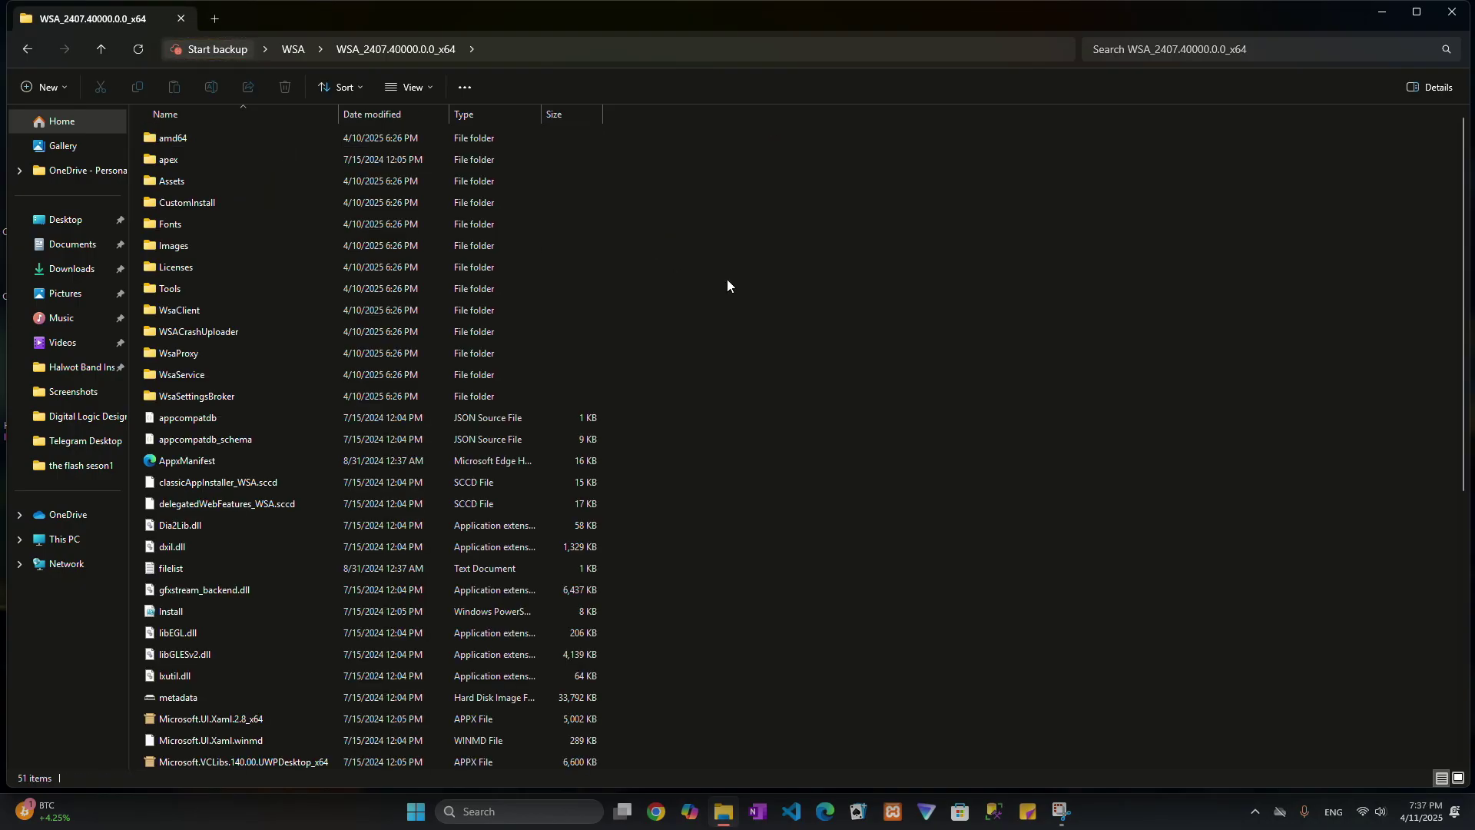
pyautogui.click(409, 86)
pyautogui.click(404, 151)
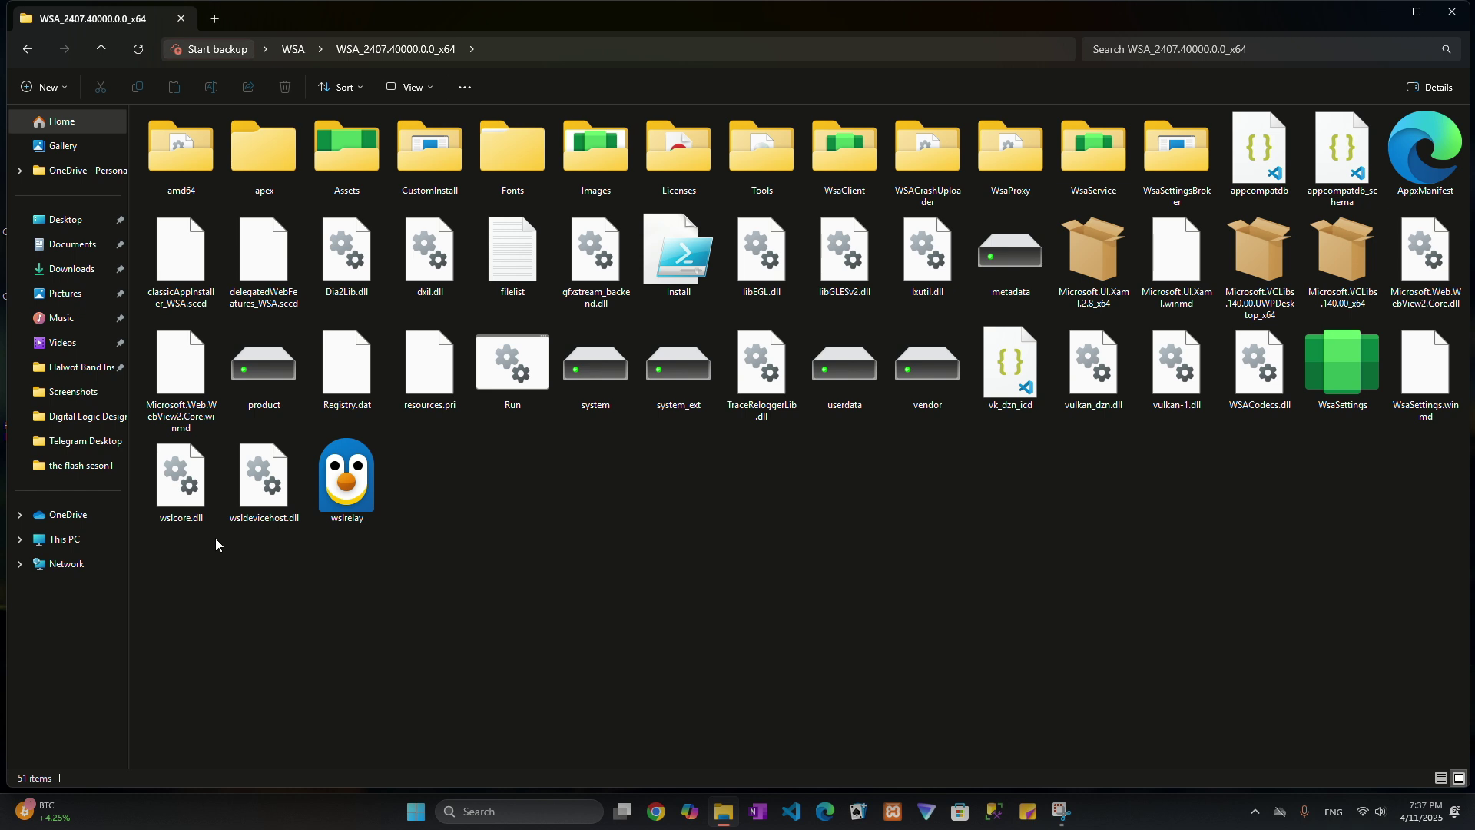
# Select the Run script among the folder's 51 items.
pyautogui.moveTo(155, 565); pyautogui.dragTo(1421, 178)
pyautogui.click(882, 549)
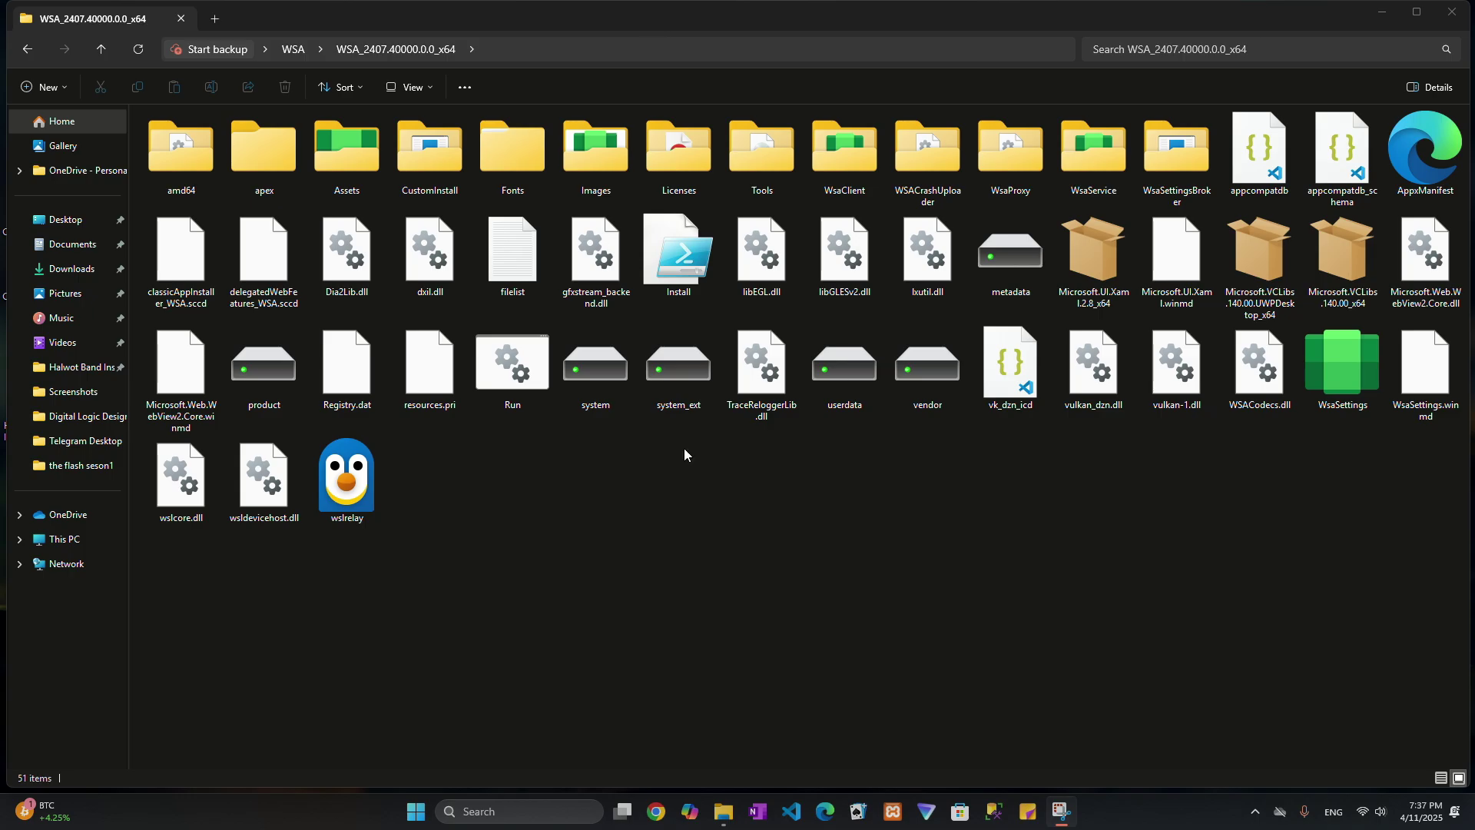
pyautogui.click(510, 486)
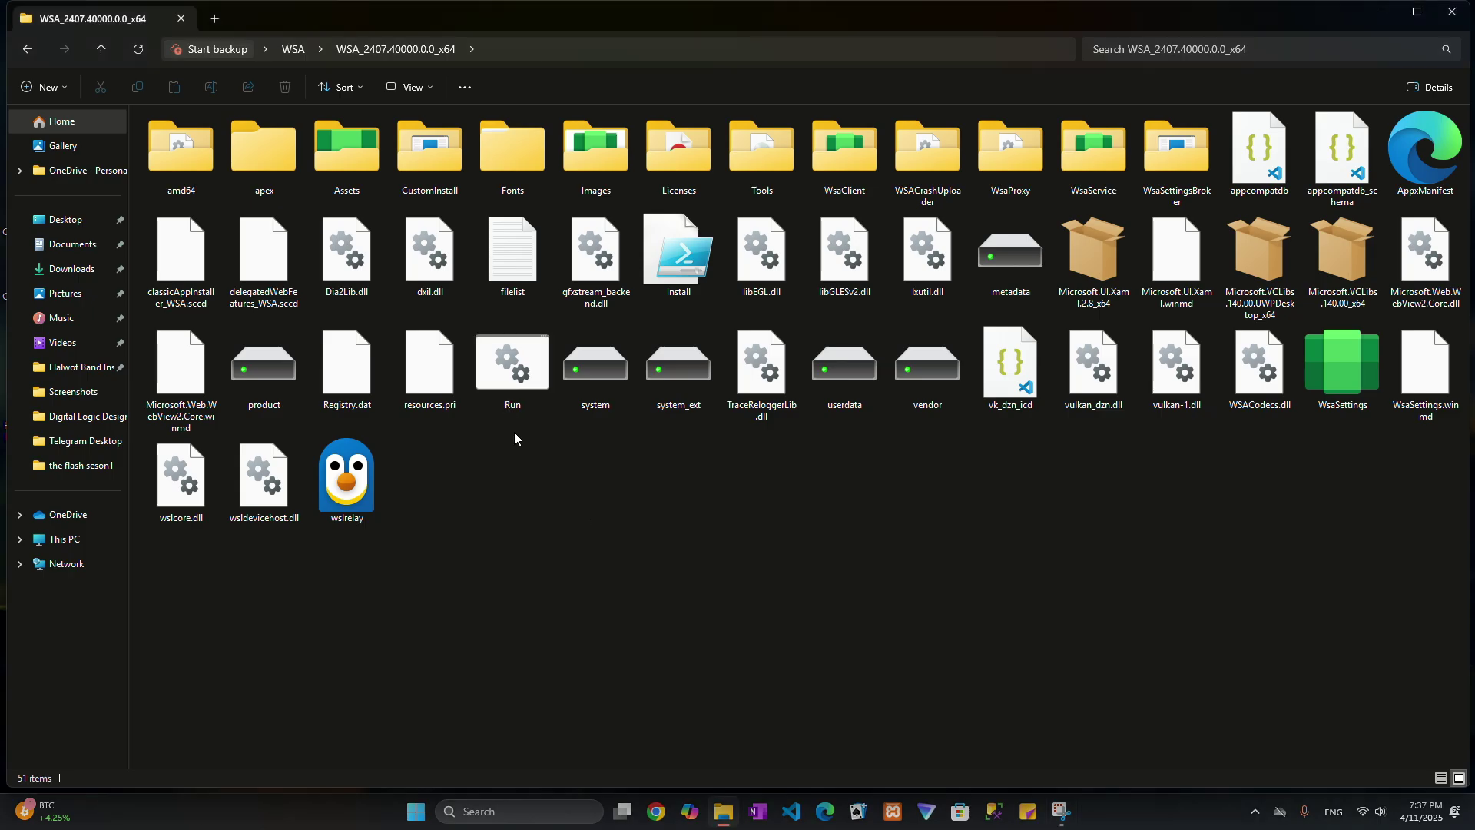
pyautogui.moveTo(521, 483)
pyautogui.mouseDown()
pyautogui.moveTo(548, 315)
pyautogui.moveTo(547, 336)
pyautogui.mouseUp()
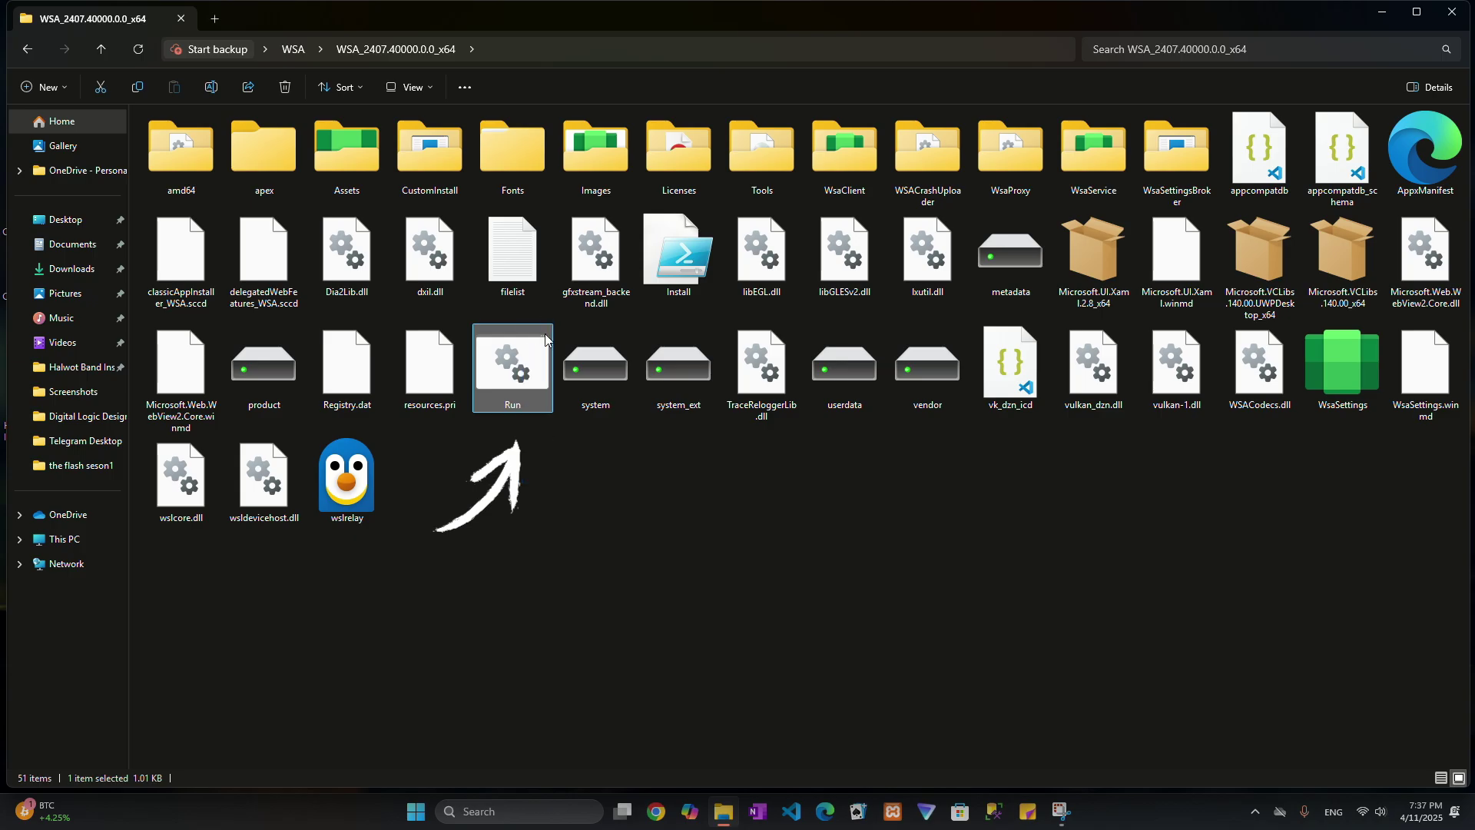
pyautogui.click(550, 341)
pyautogui.click(519, 377)
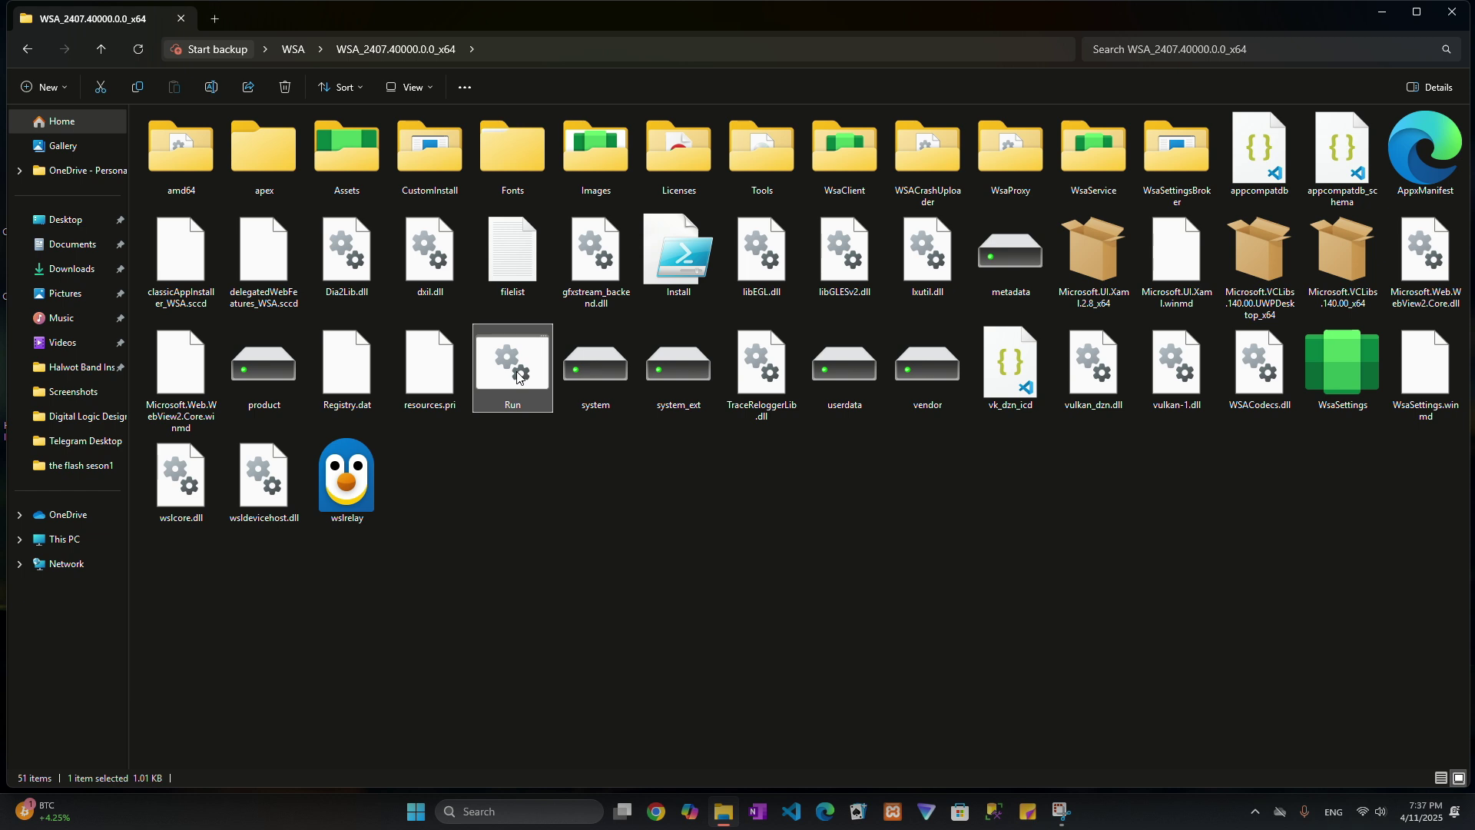
# Run the script and let the MagiskOnWSA installer reach "All Done!" in Terminal.
pyautogui.doubleClick(520, 377)
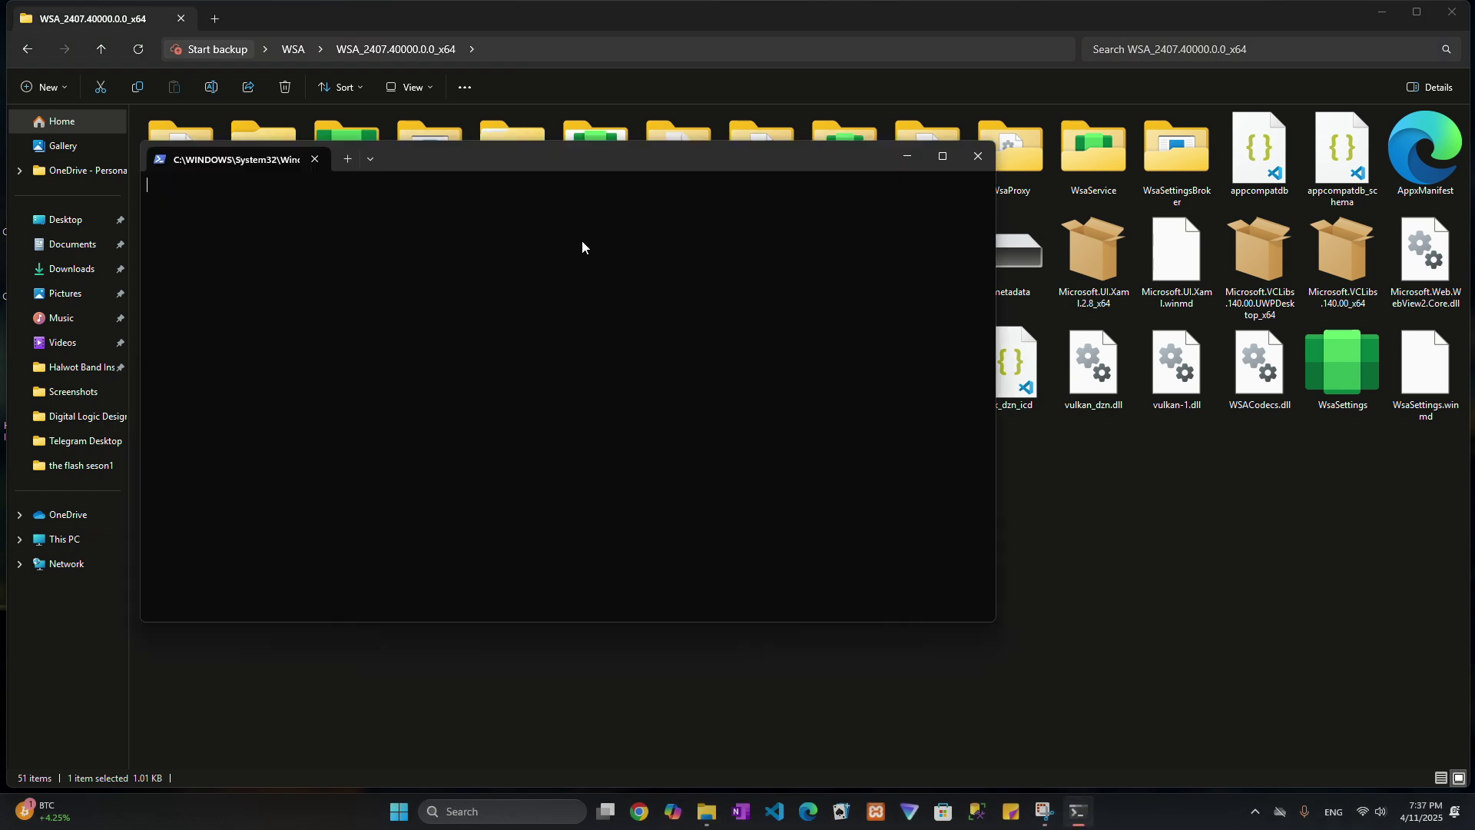
pyautogui.moveTo(687, 158); pyautogui.dragTo(797, 110)
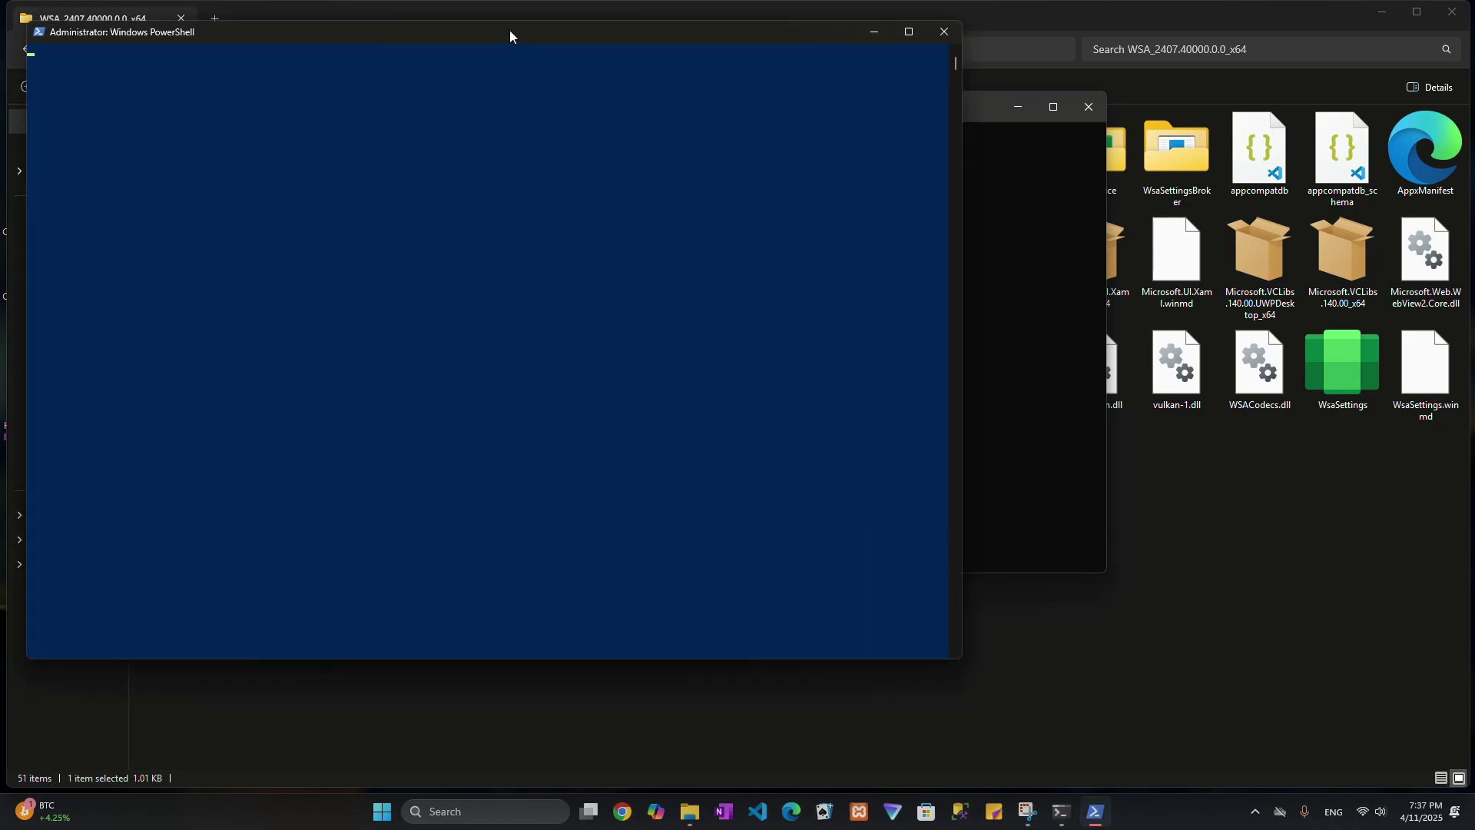
pyautogui.moveTo(509, 30); pyautogui.dragTo(765, 87)
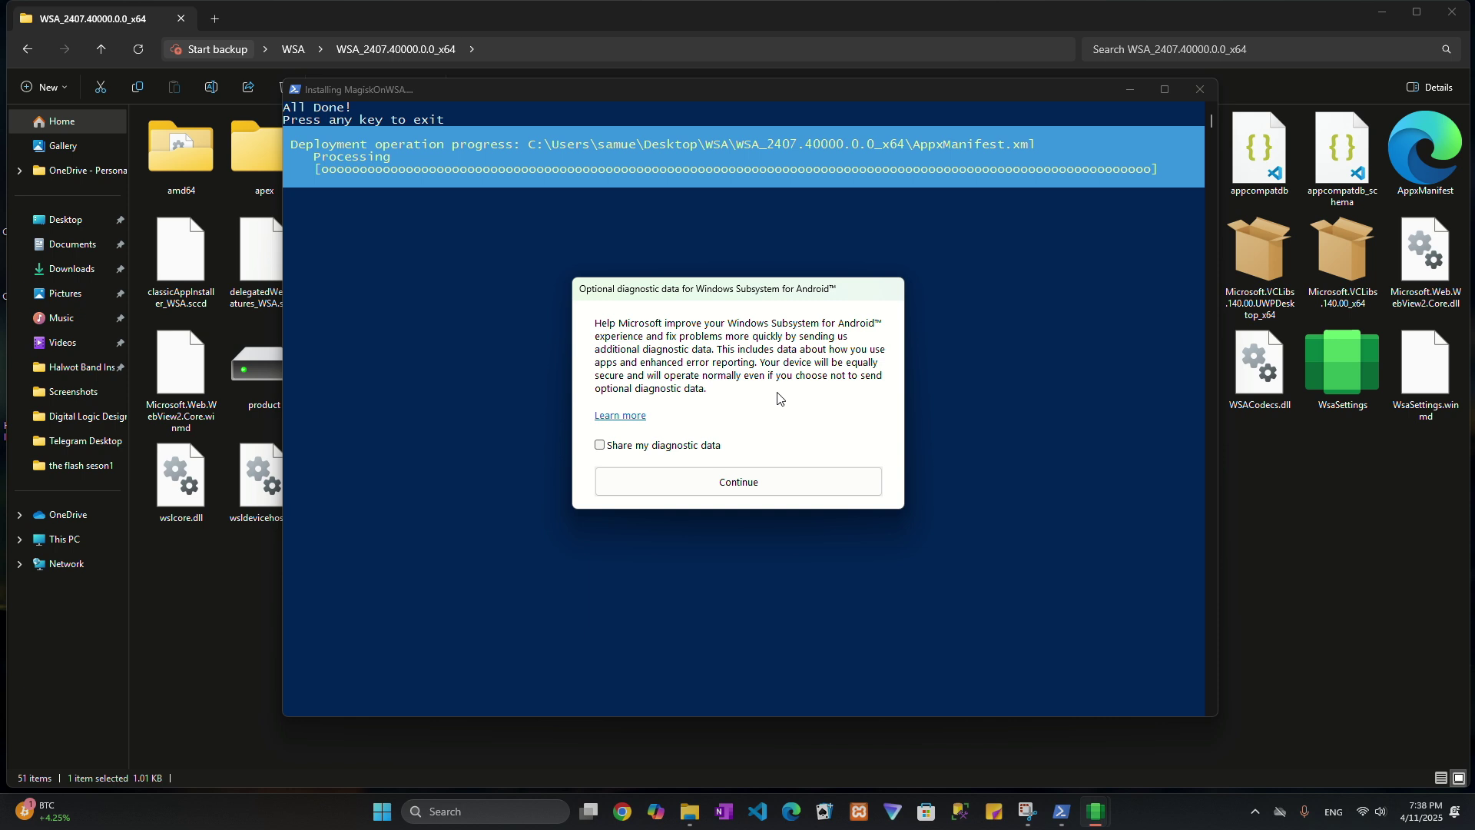
# Continue past the WSA prompt without sharing diagnostic data.
pyautogui.click(708, 484)
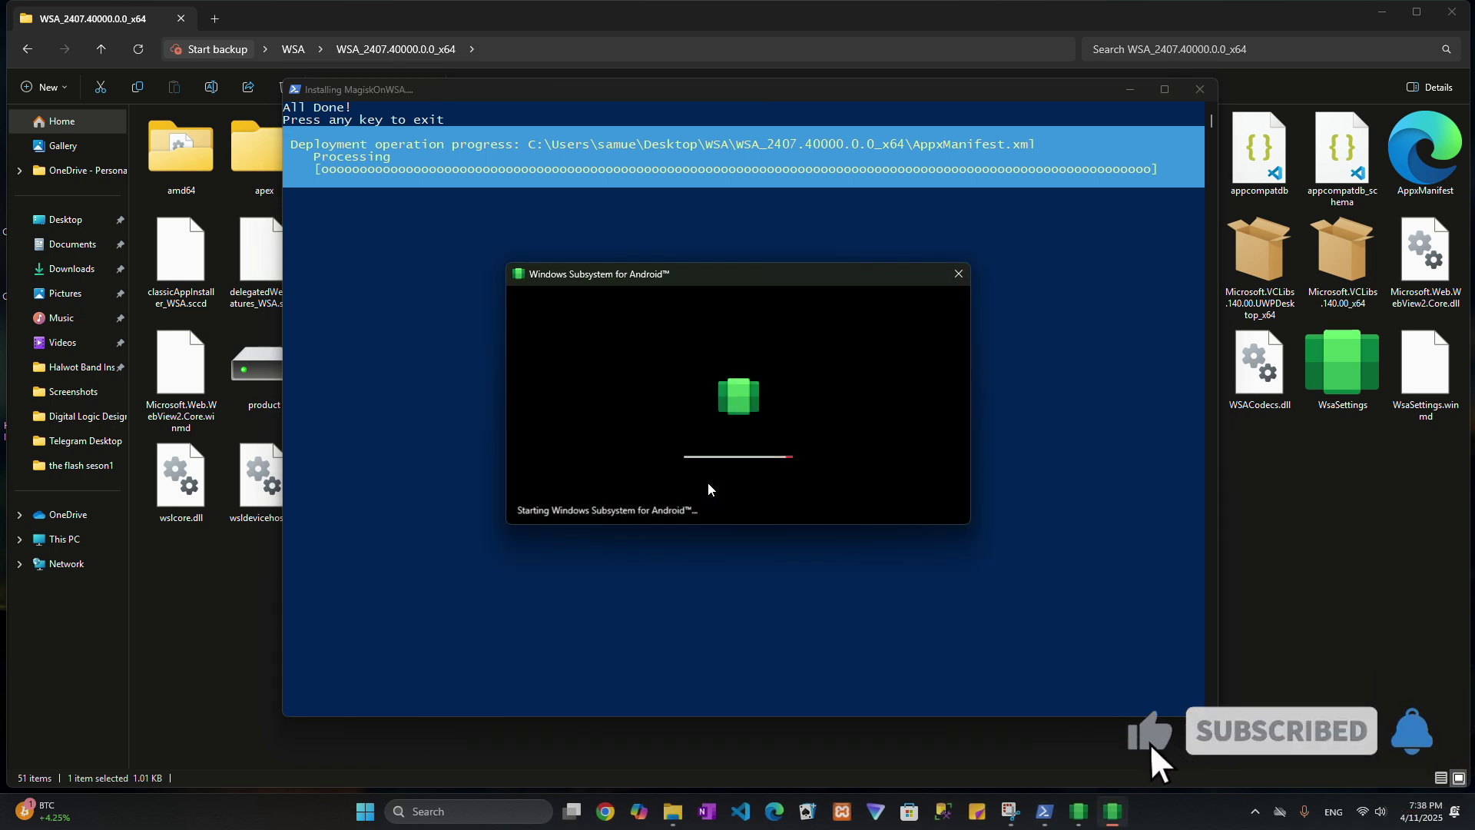
pyautogui.moveTo(749, 280); pyautogui.dragTo(753, 338)
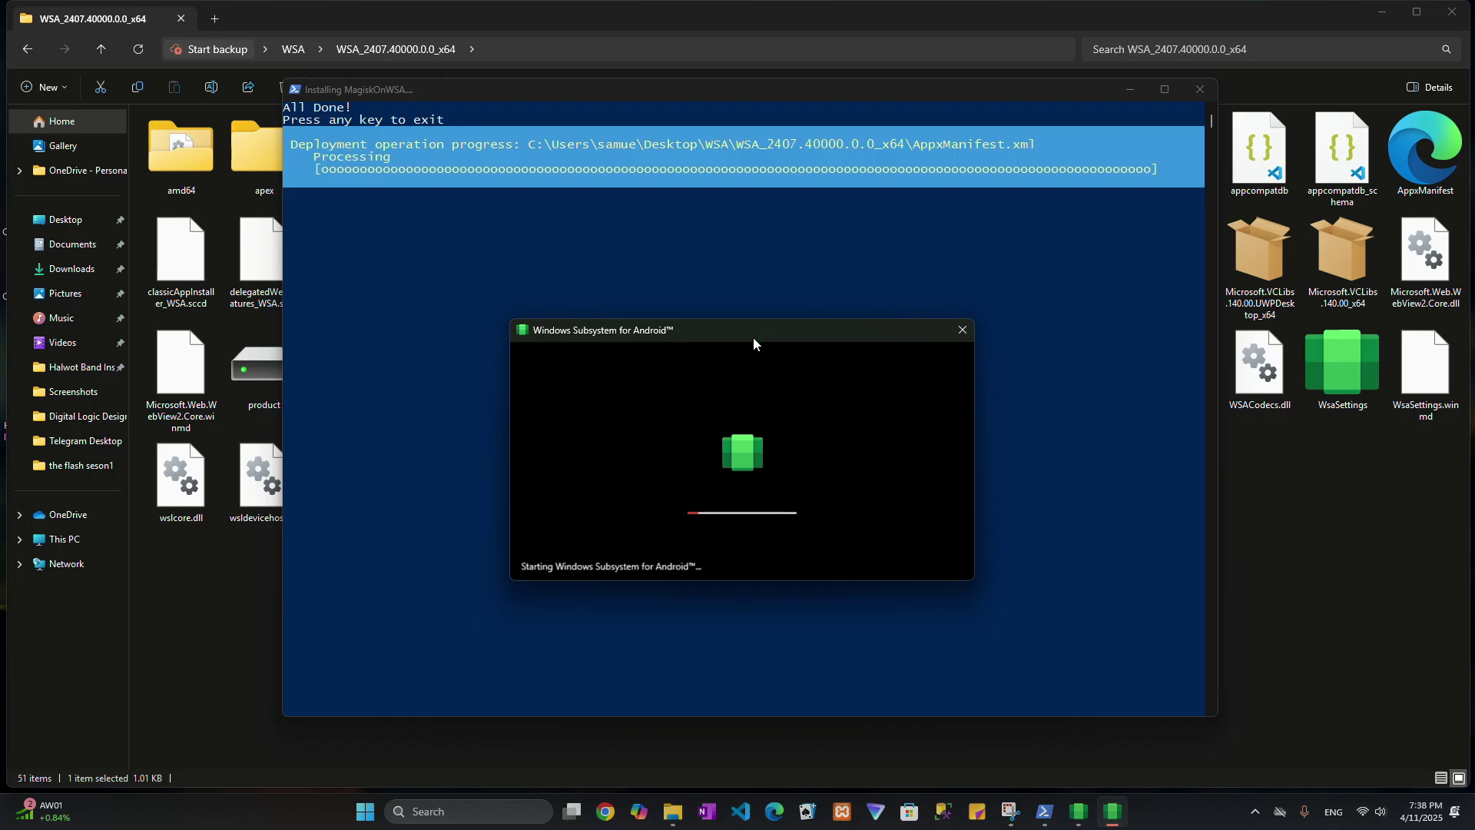
pyautogui.moveTo(753, 339); pyautogui.dragTo(758, 248)
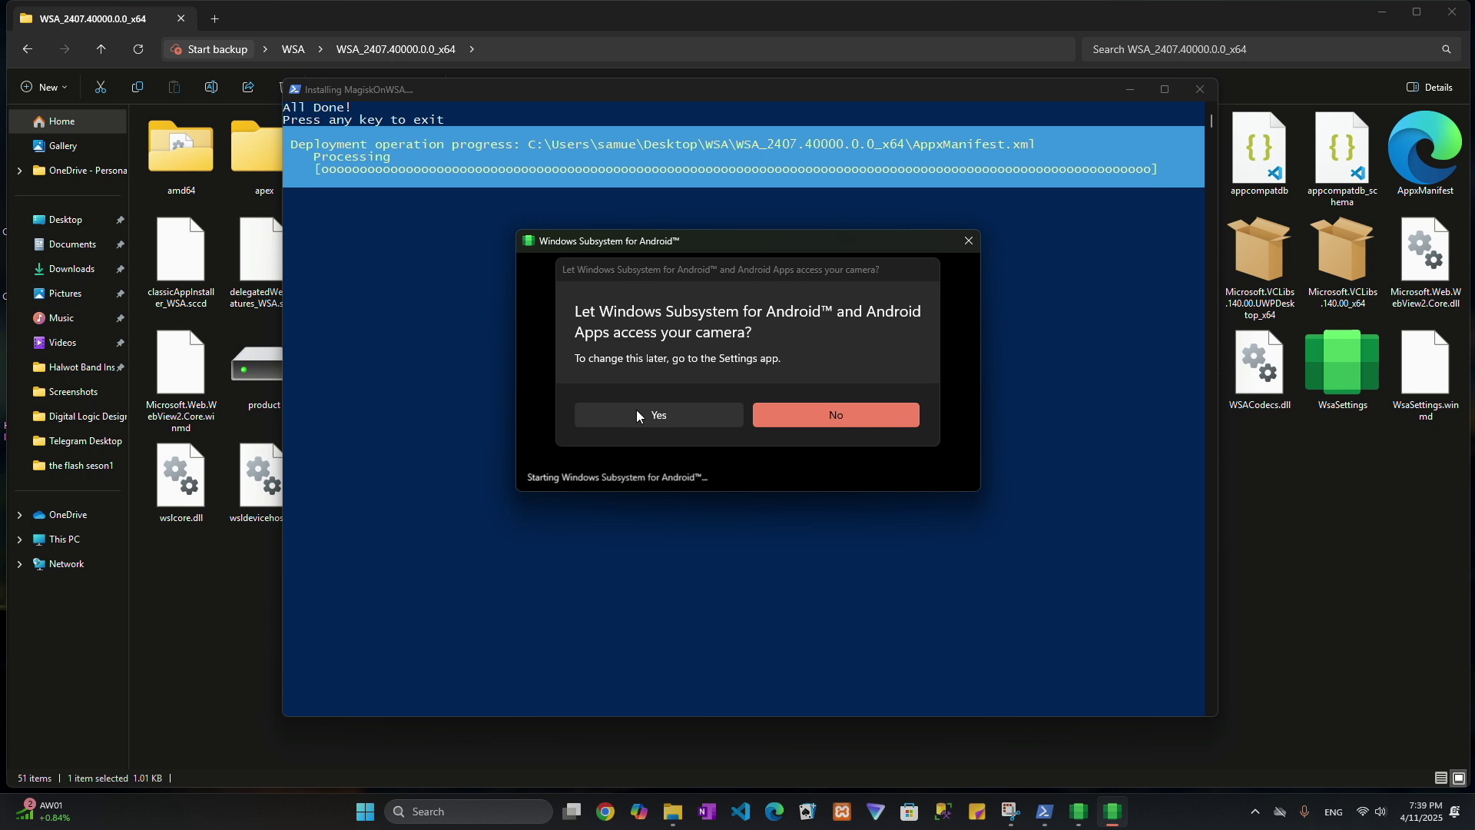
# Allow Android apps to use the camera and microphone.
pyautogui.click(637, 416)
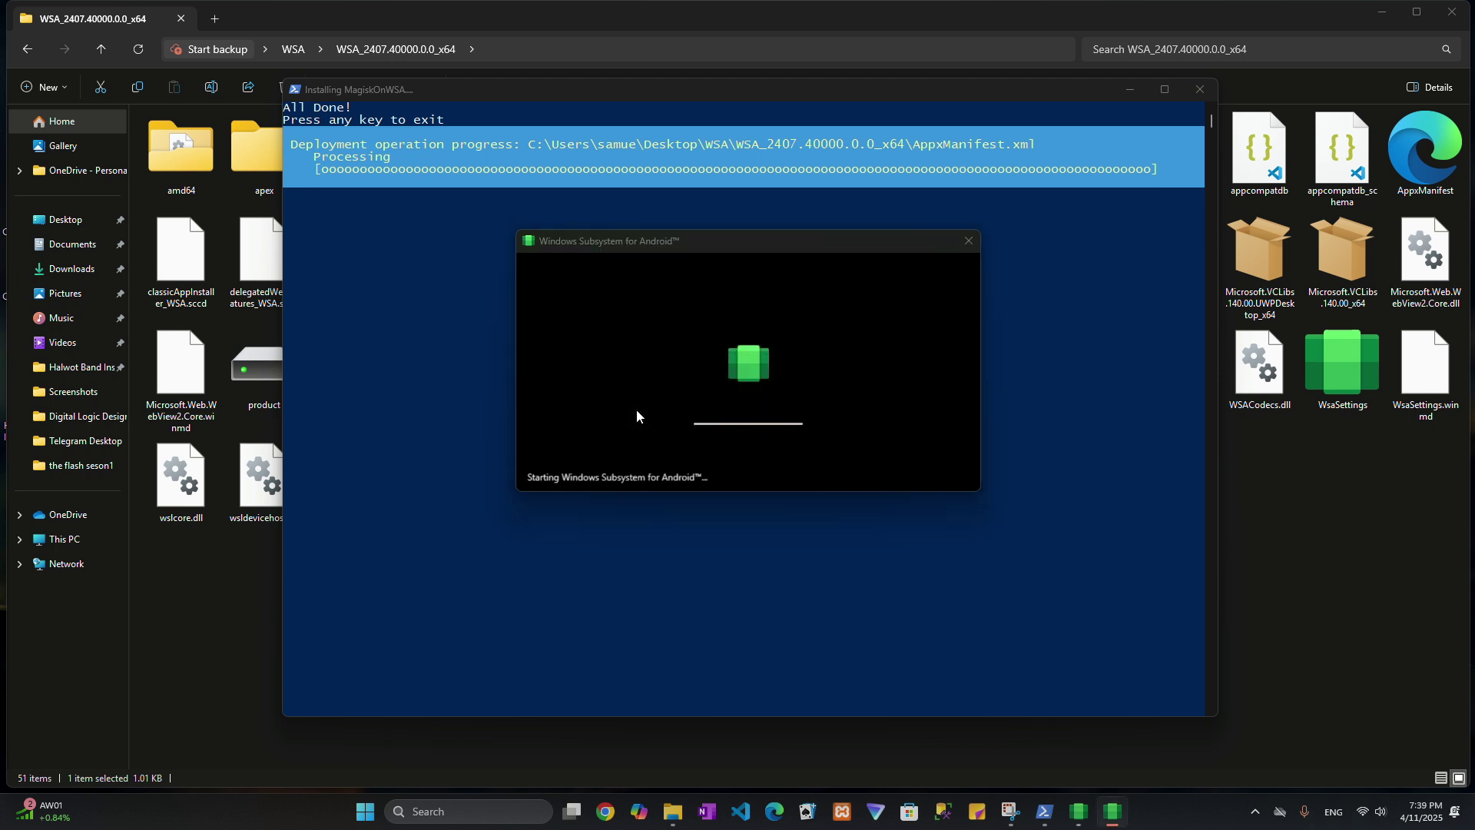
pyautogui.click(626, 414)
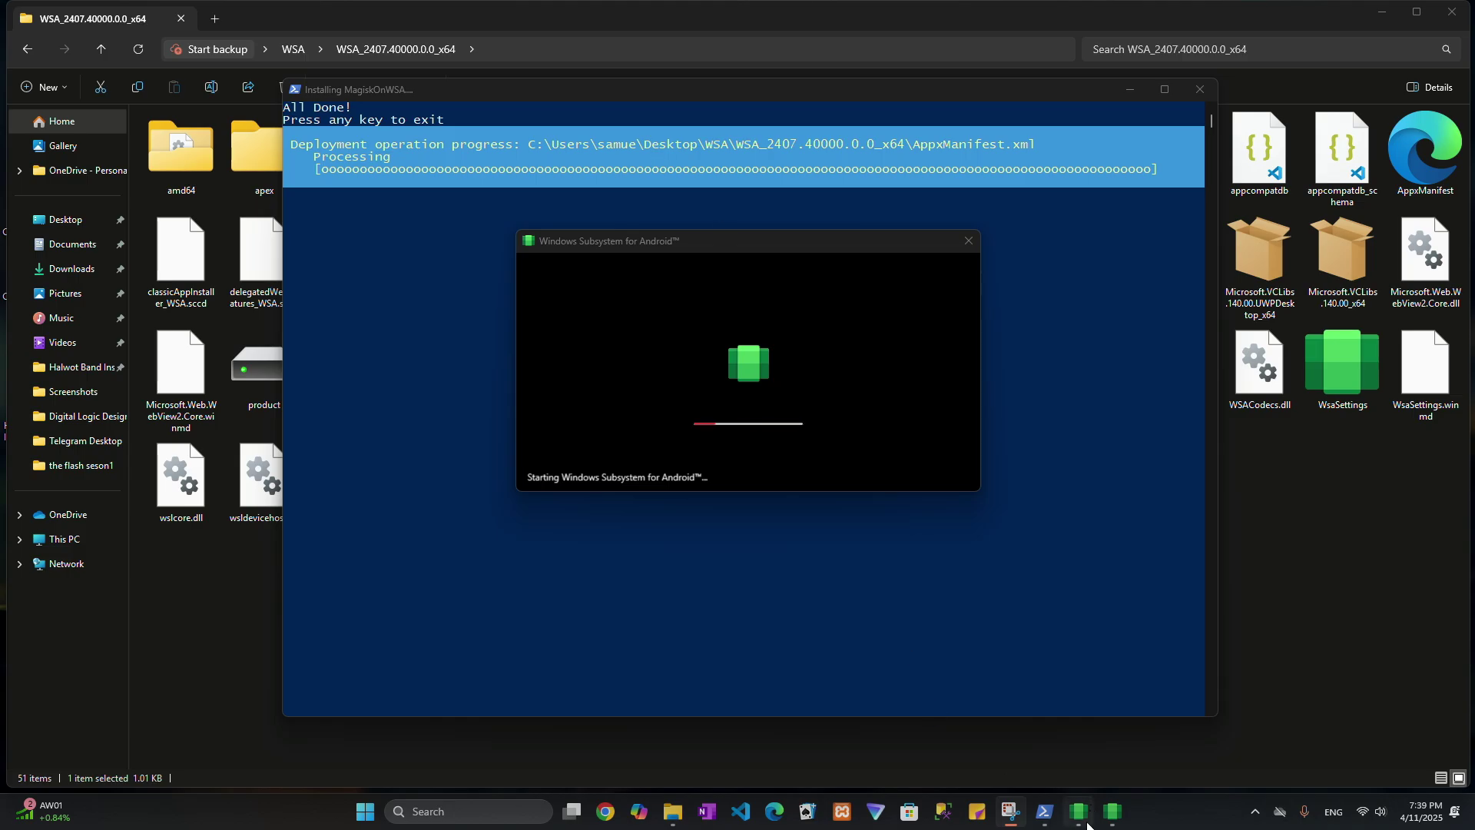
pyautogui.moveTo(1087, 823)
# Rearrange the WSA, installer and Google Play Store windows, hiding the installer window.
pyautogui.moveTo(788, 250)
pyautogui.mouseDown()
pyautogui.moveTo(770, 377)
pyautogui.moveTo(785, 272)
pyautogui.mouseUp()
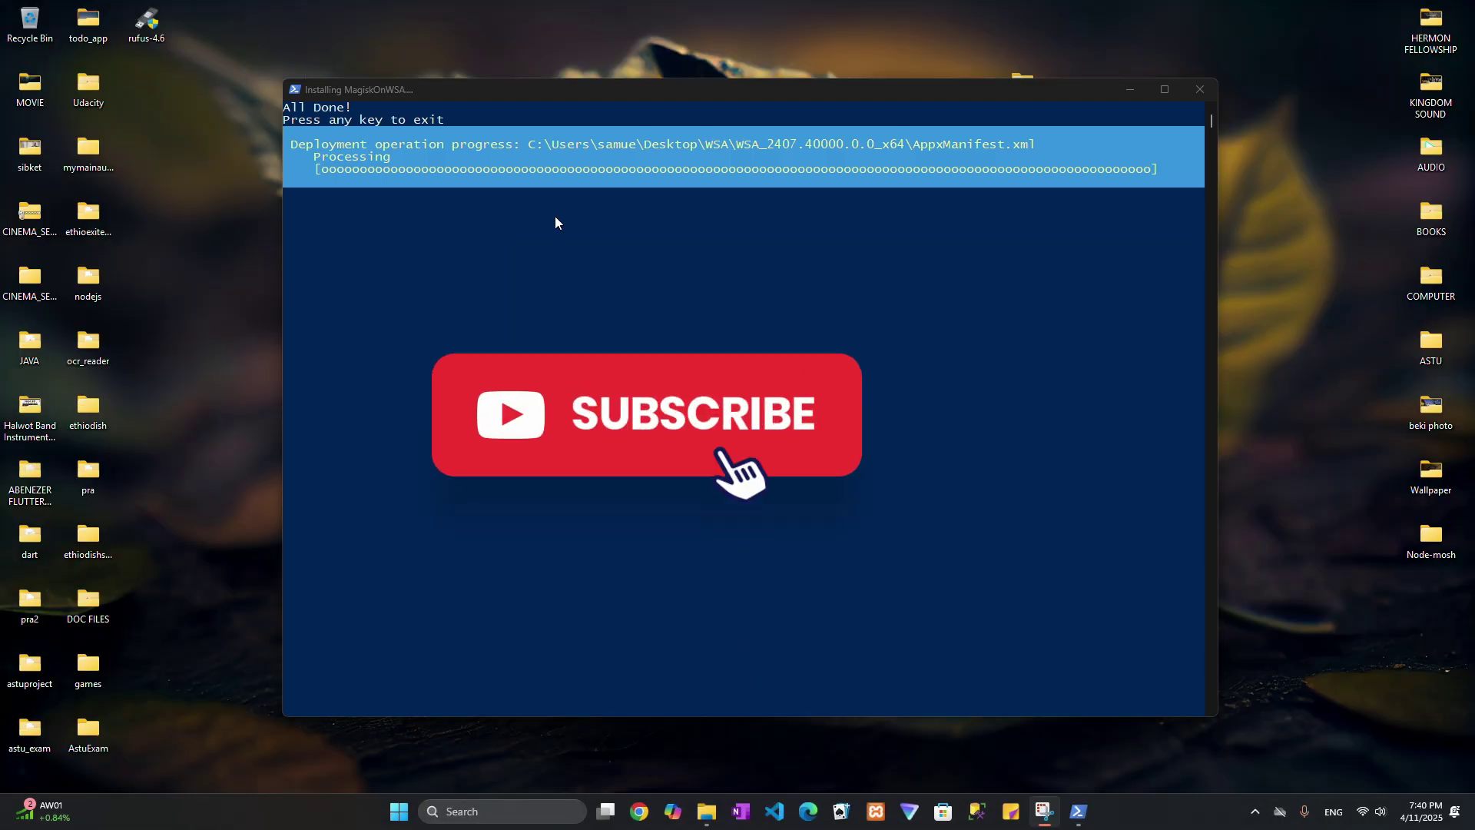
pyautogui.moveTo(724, 97); pyautogui.dragTo(742, 94)
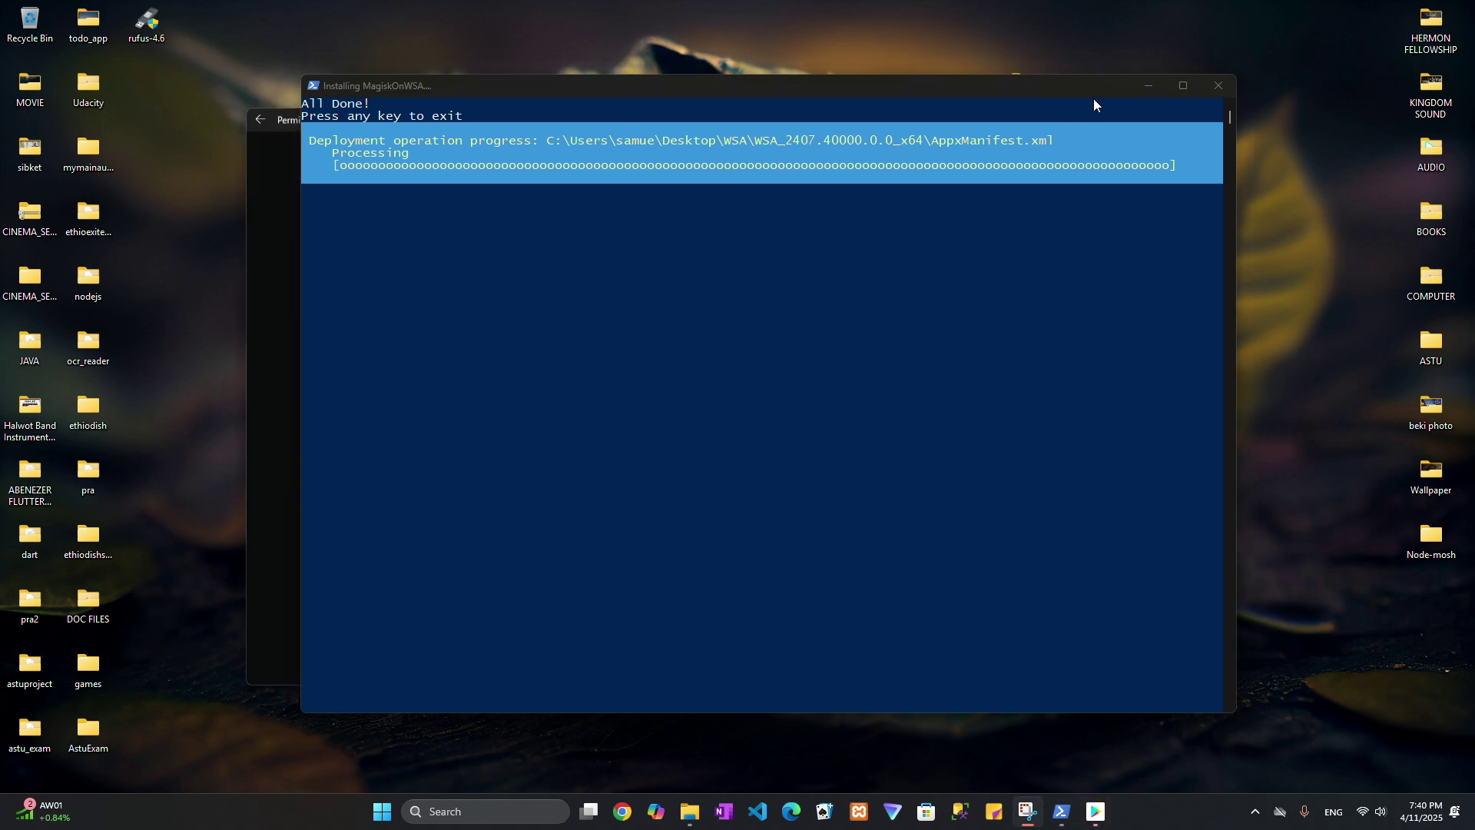
pyautogui.click(1150, 87)
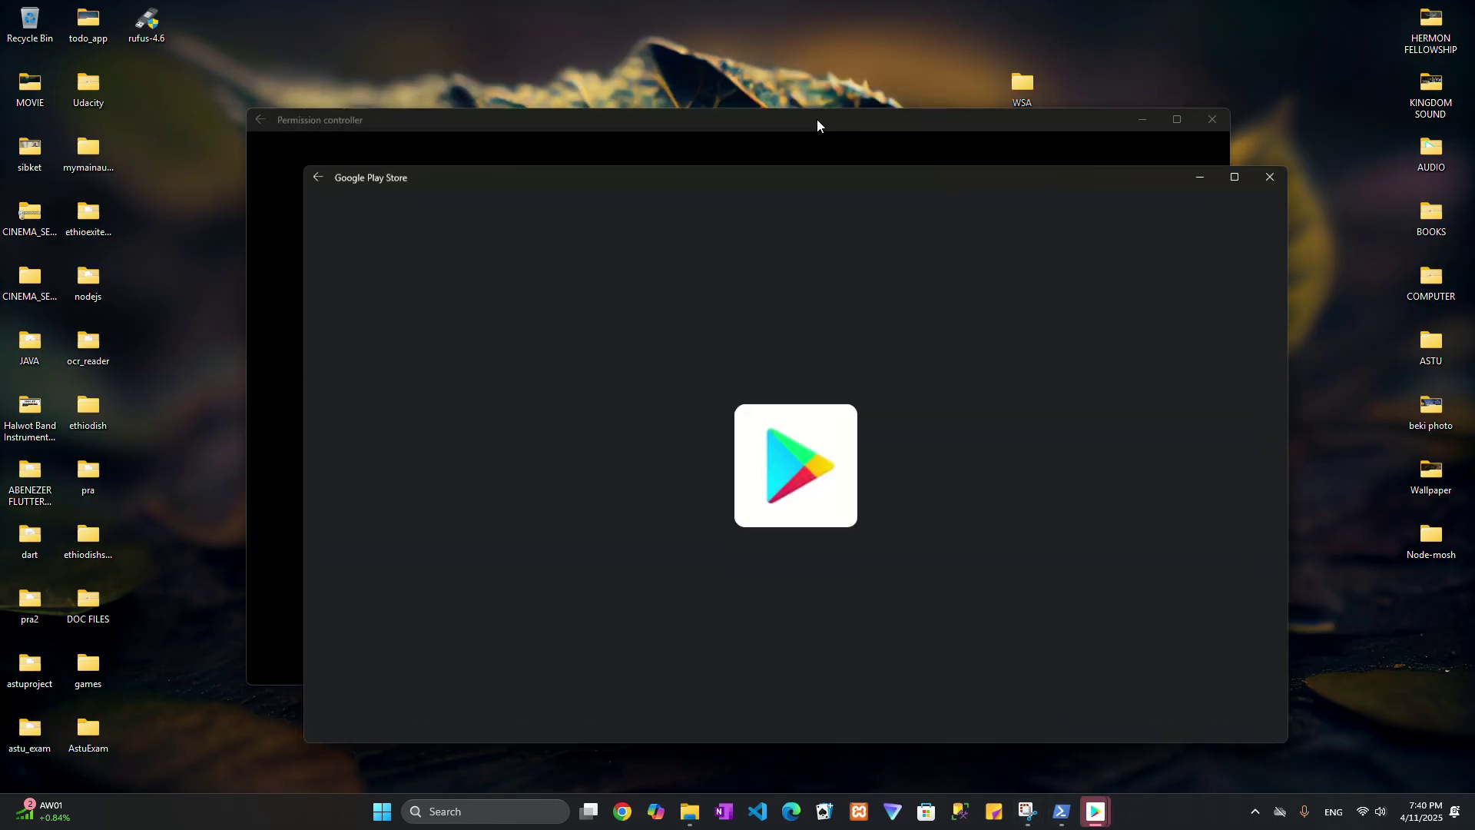
pyautogui.moveTo(828, 182); pyautogui.dragTo(776, 111)
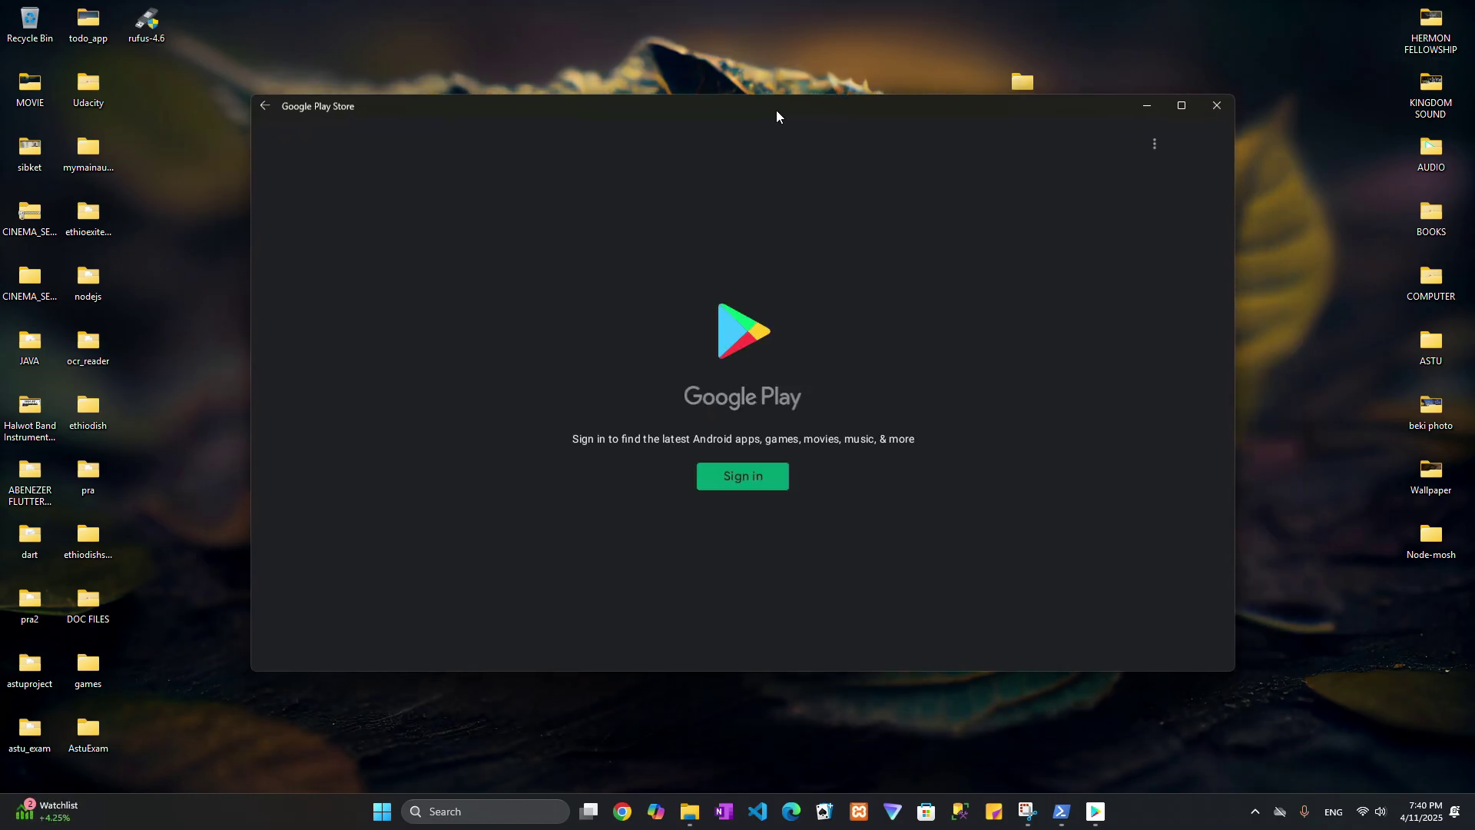
pyautogui.moveTo(776, 111); pyautogui.dragTo(762, 136)
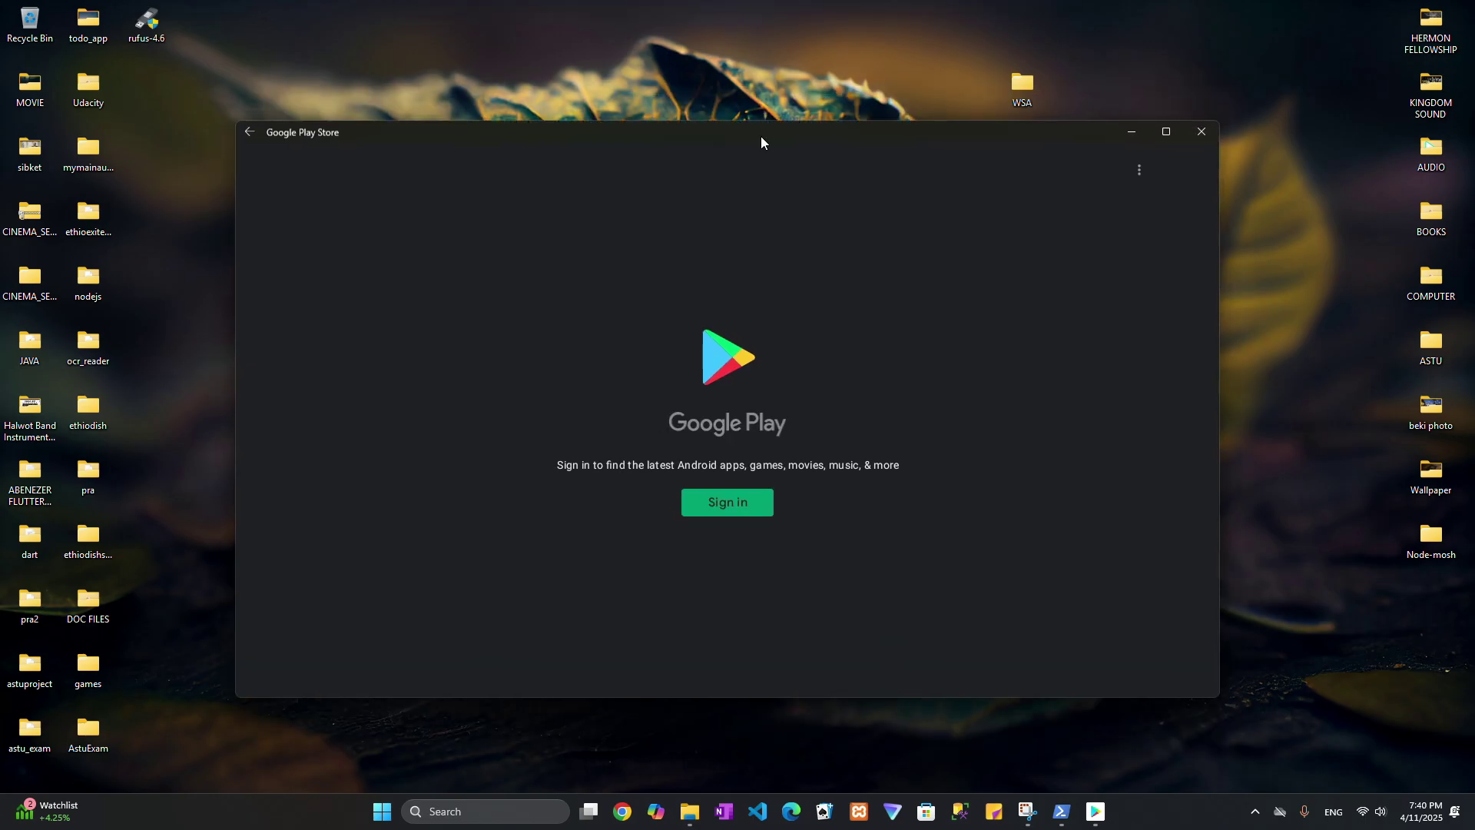
# Start signing in to Google Play from the Play Store window.
pyautogui.click(1096, 812)
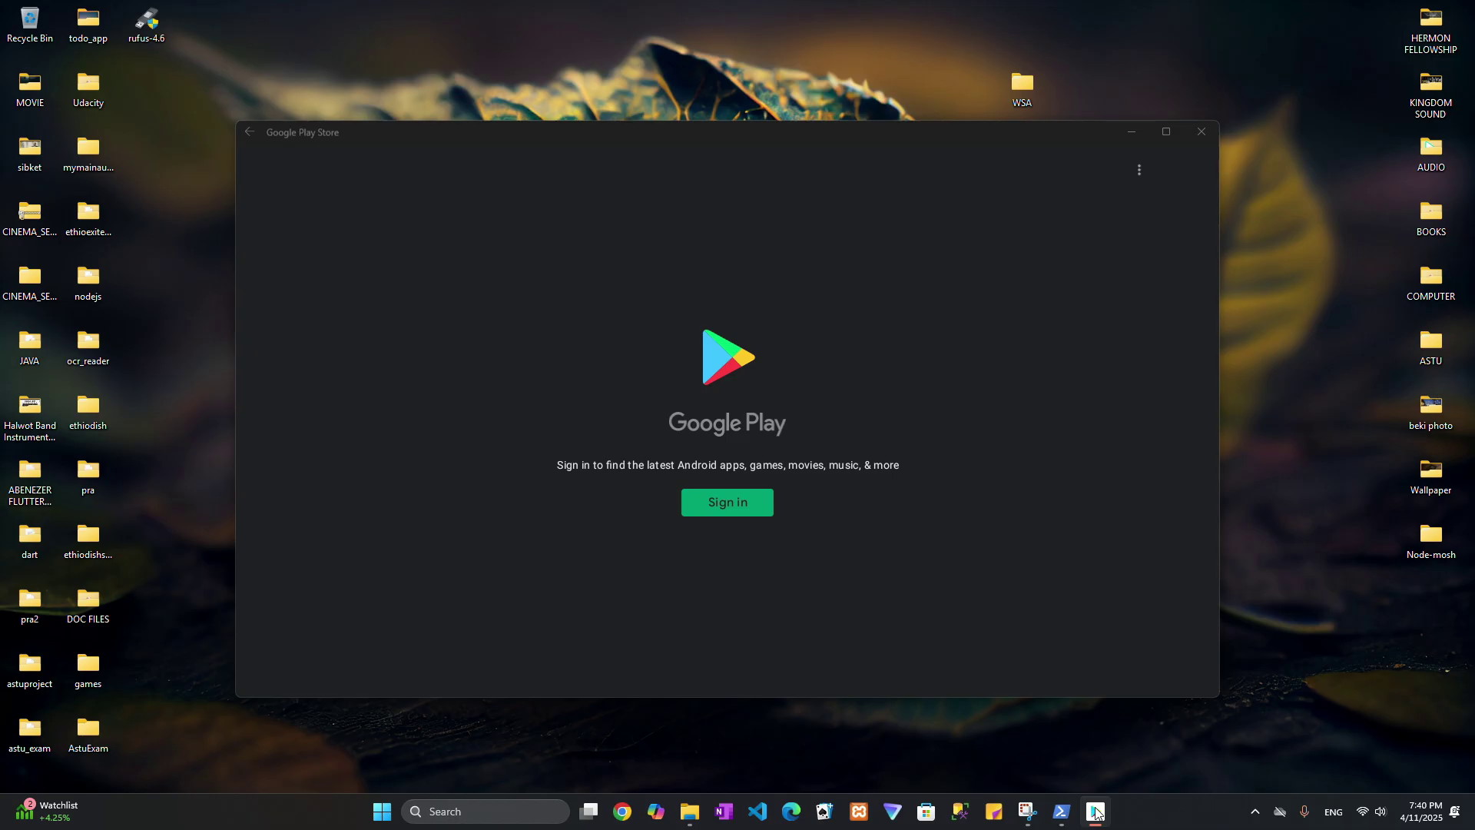
pyautogui.rightClick(1096, 812)
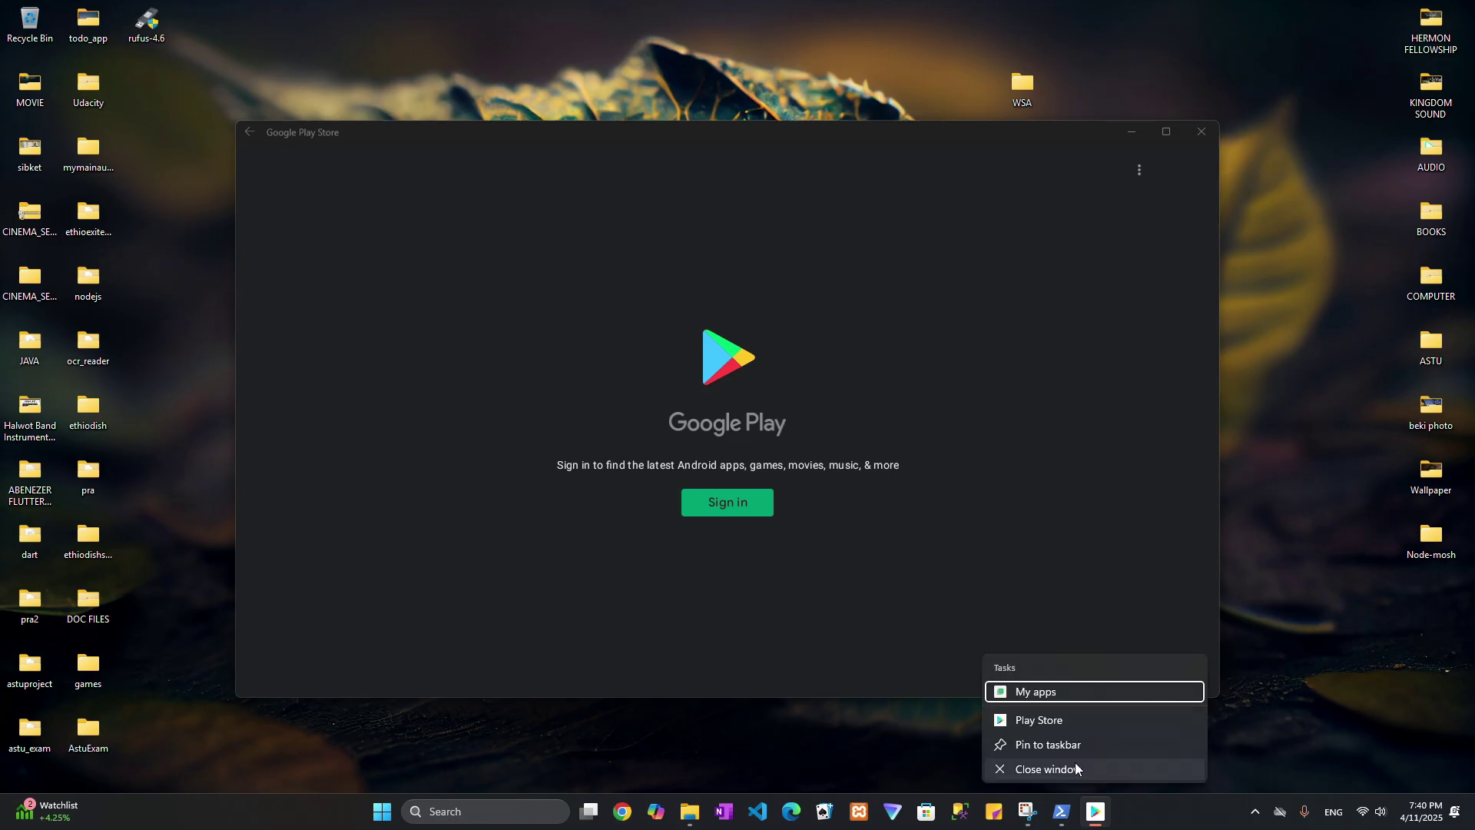
pyautogui.click(1070, 743)
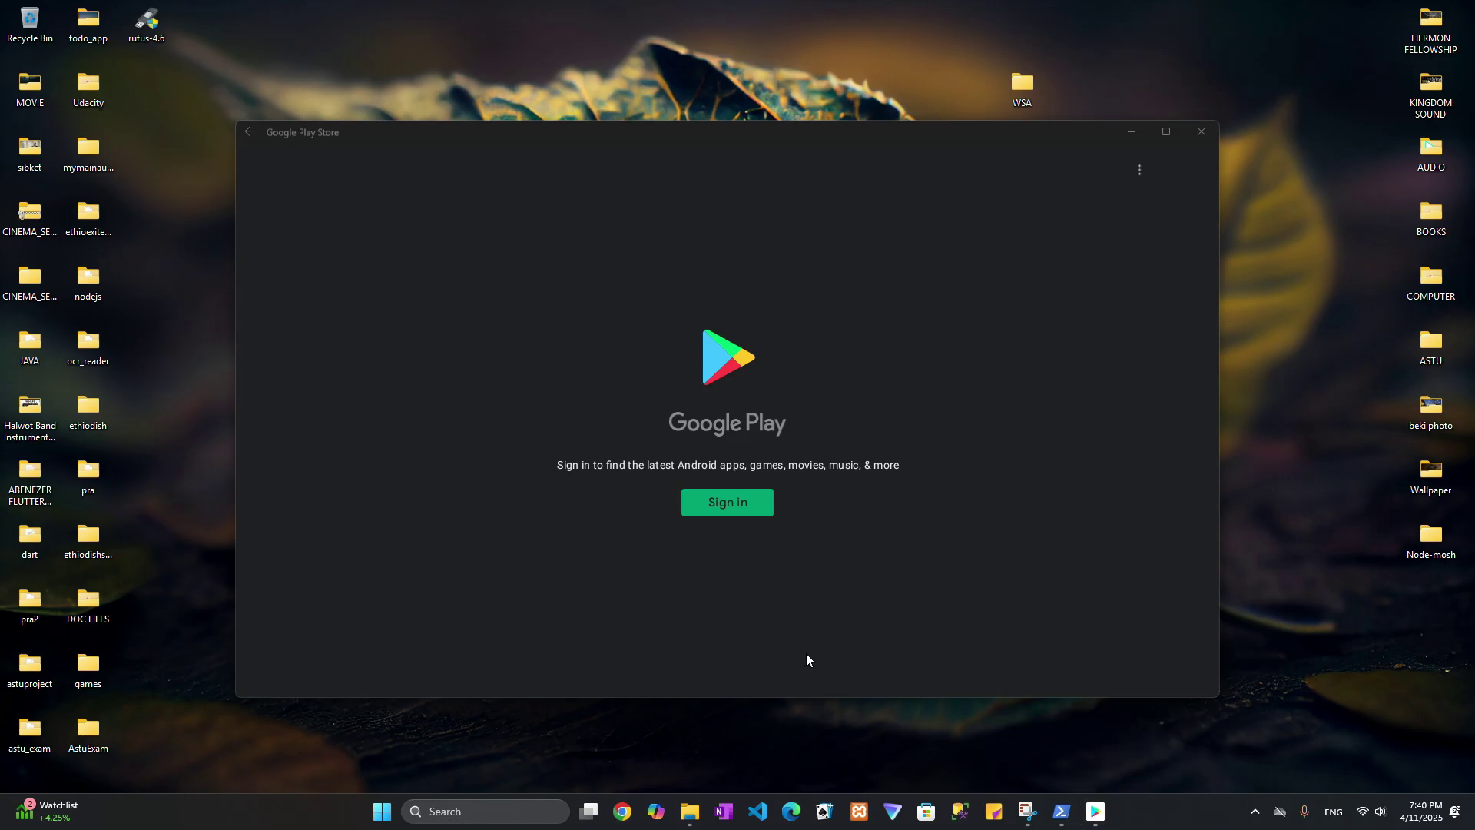
pyautogui.click(740, 505)
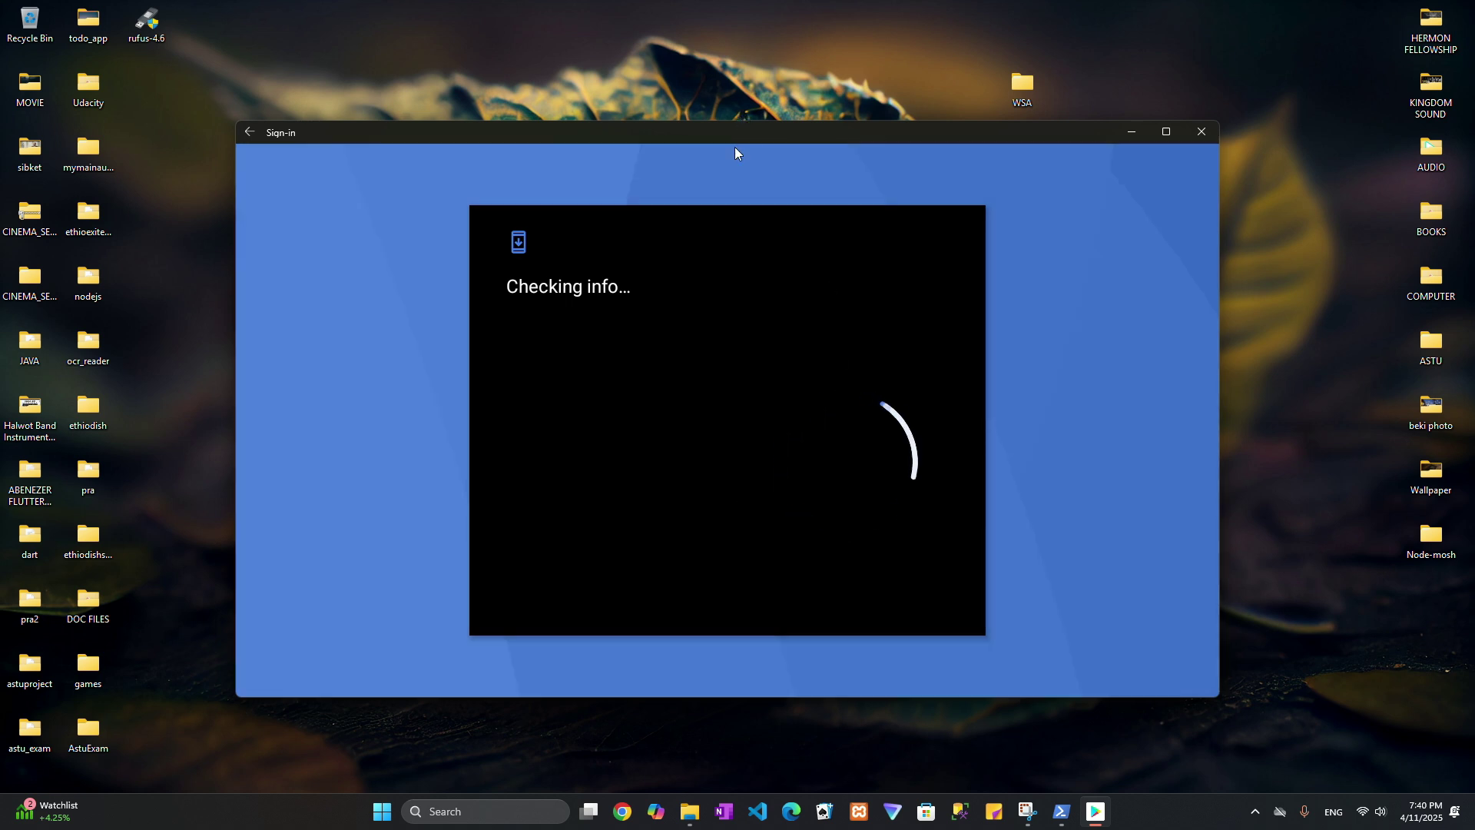
# Enter the Google account's e-mail address and submit it.
pyautogui.moveTo(756, 131)
pyautogui.mouseDown()
pyautogui.moveTo(756, 148)
pyautogui.moveTo(752, 122)
pyautogui.mouseUp()
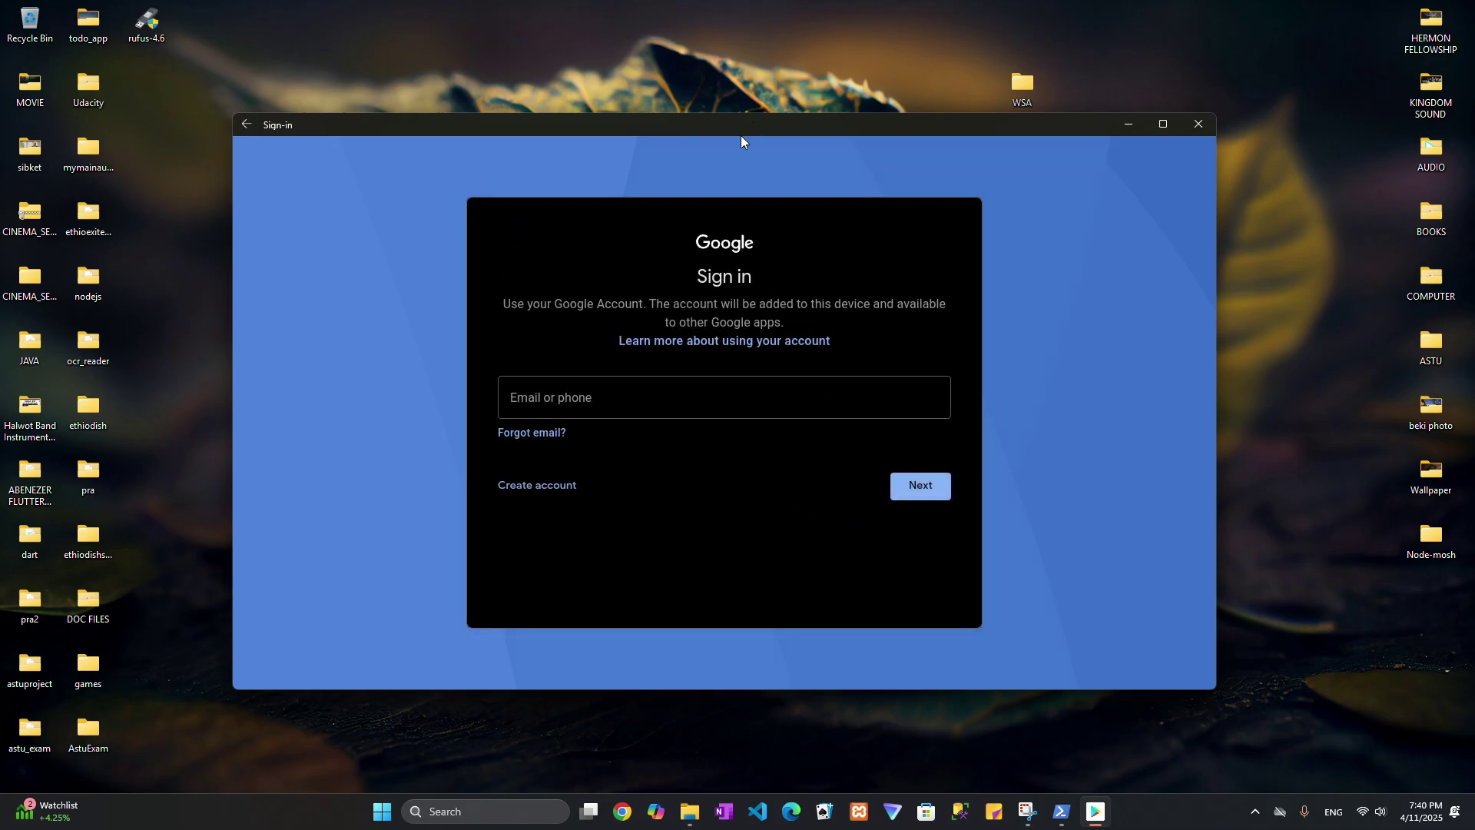
pyautogui.click(596, 397)
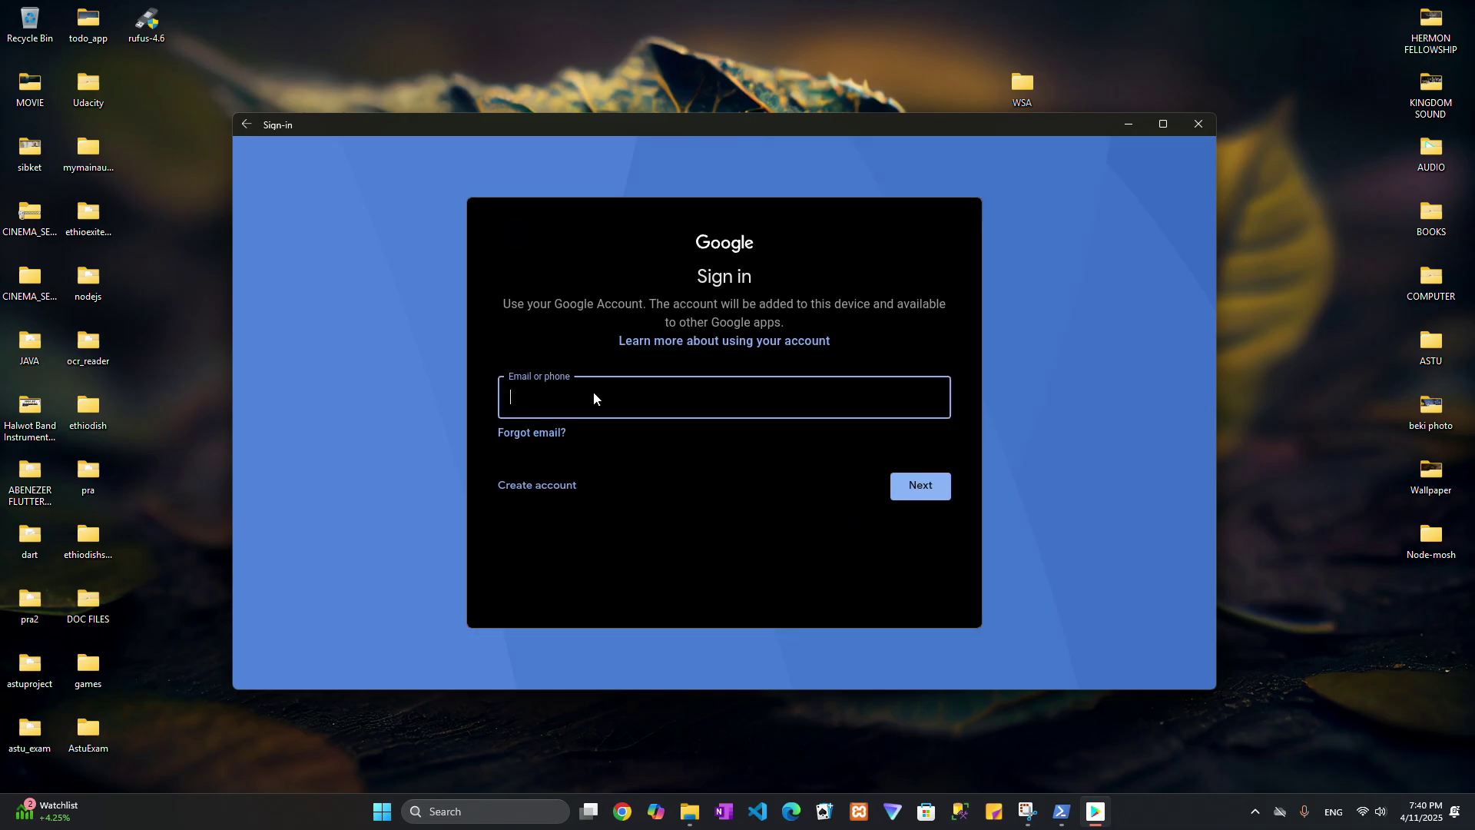
pyautogui.press('Return')
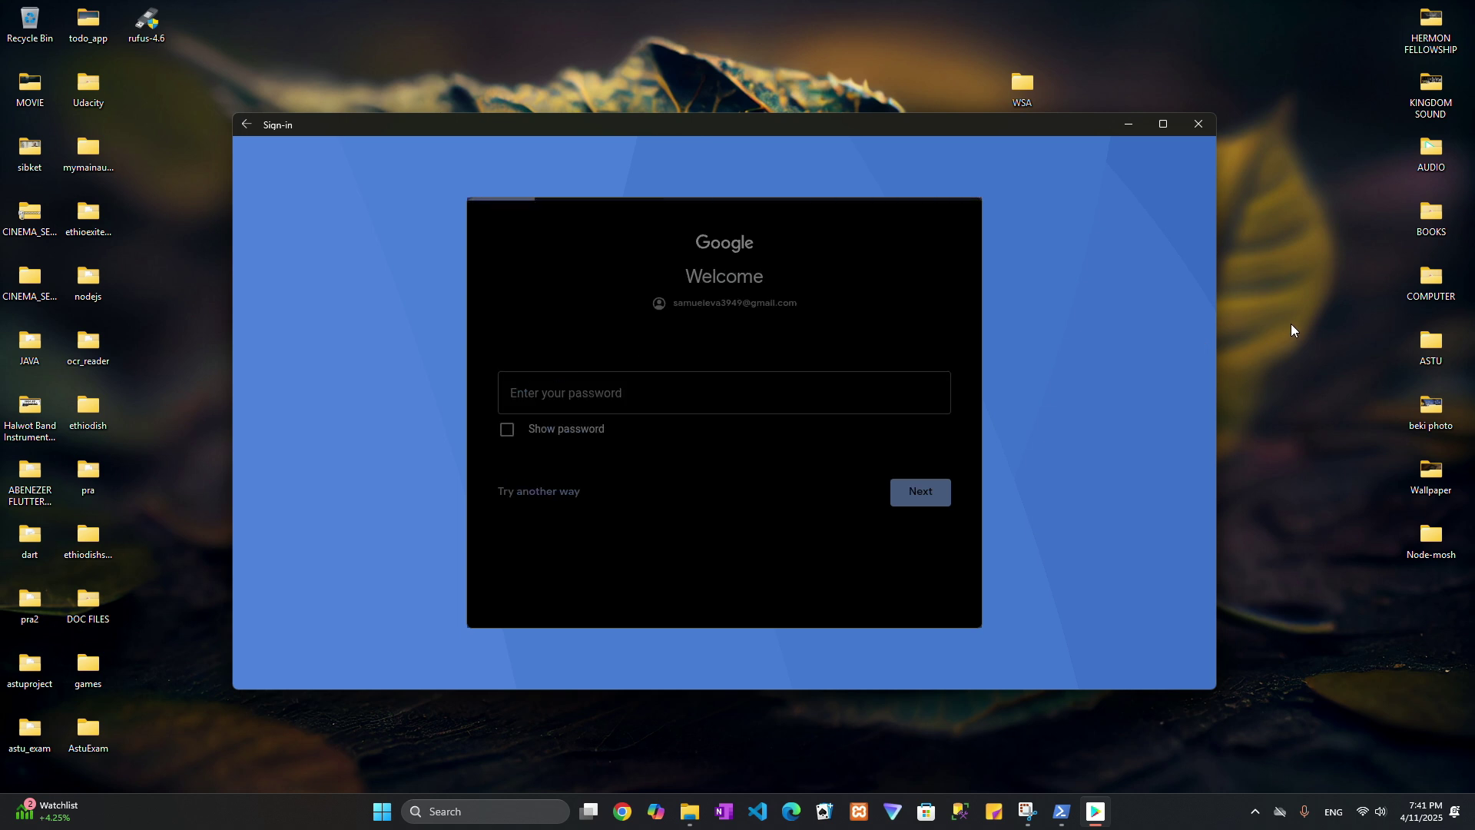
# Paste the account password and approve the sign-in on the phone.
pyautogui.click(781, 394)
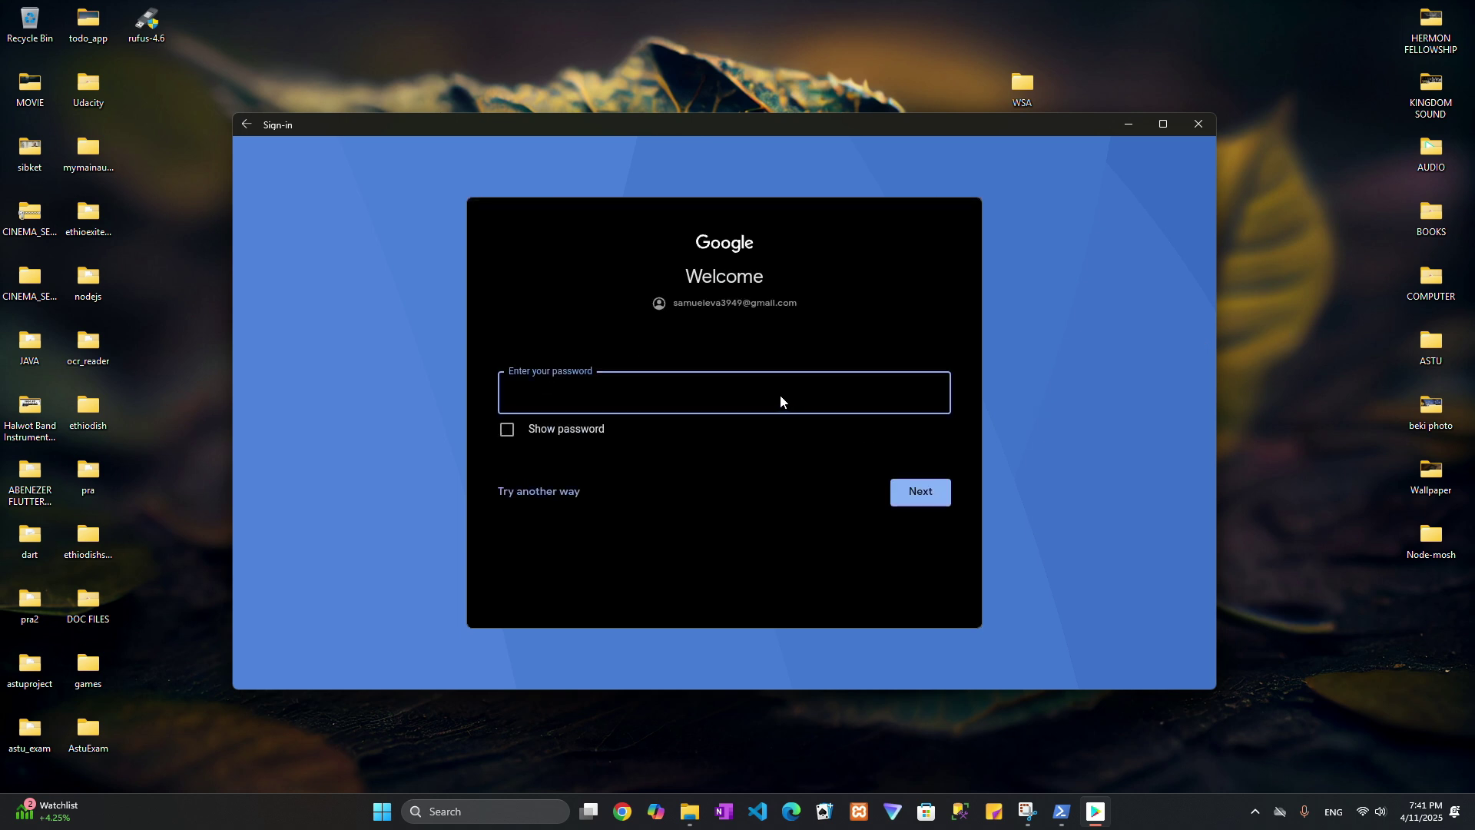
pyautogui.hotkey('ctrl', 'v')
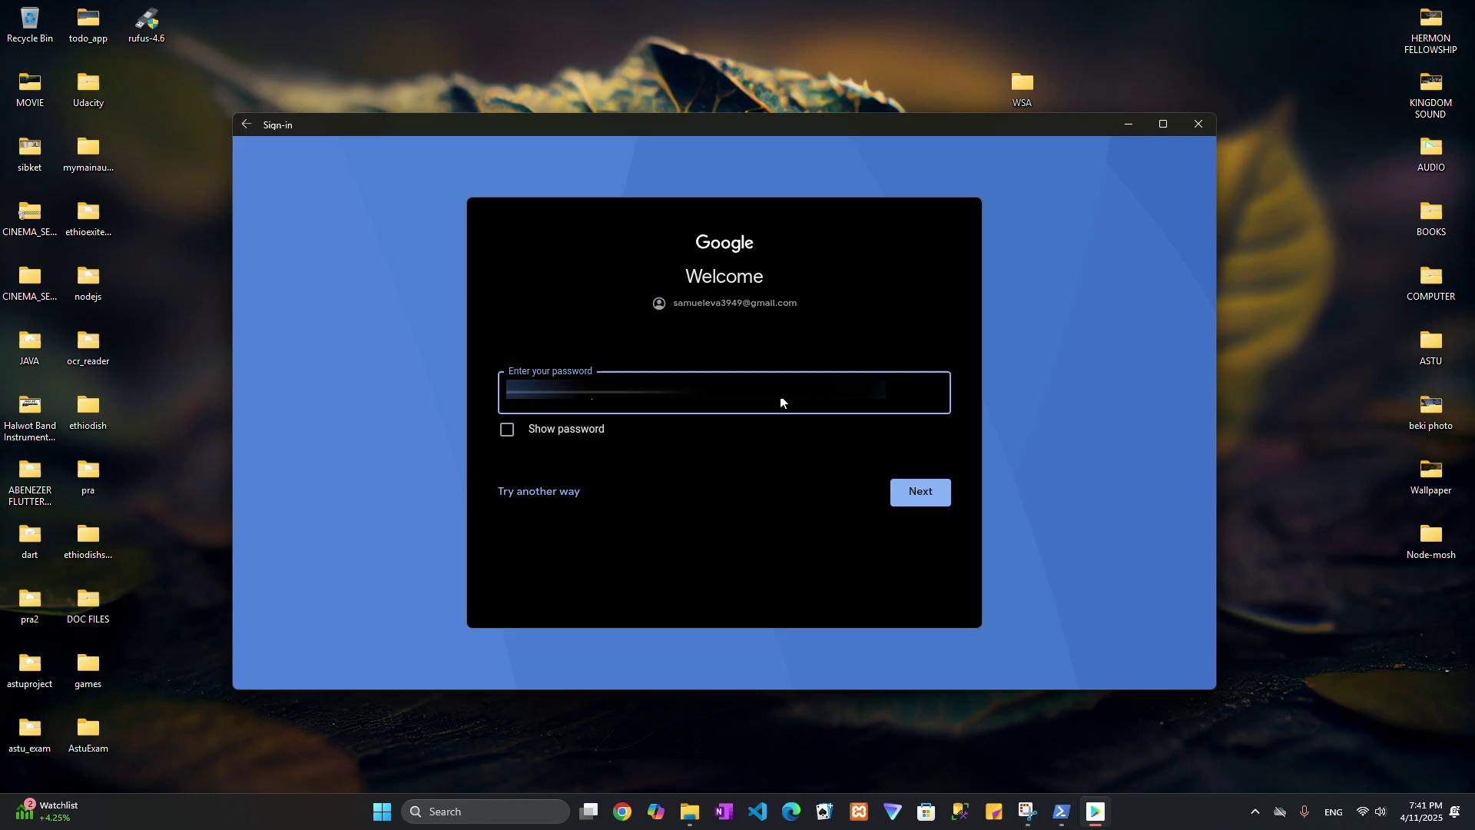
pyautogui.press('Return')
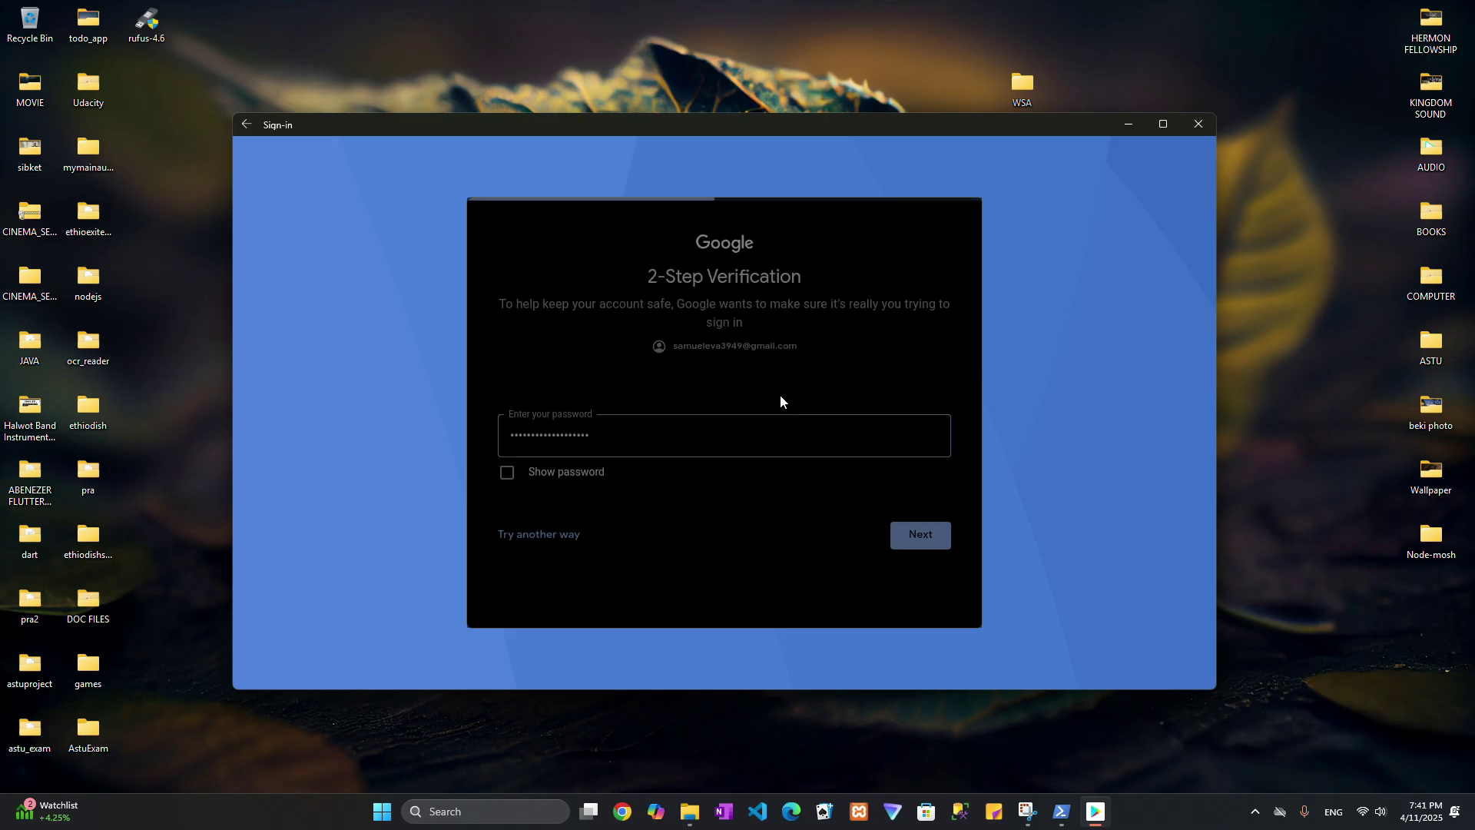
pyautogui.scroll(-3, 708, 436)
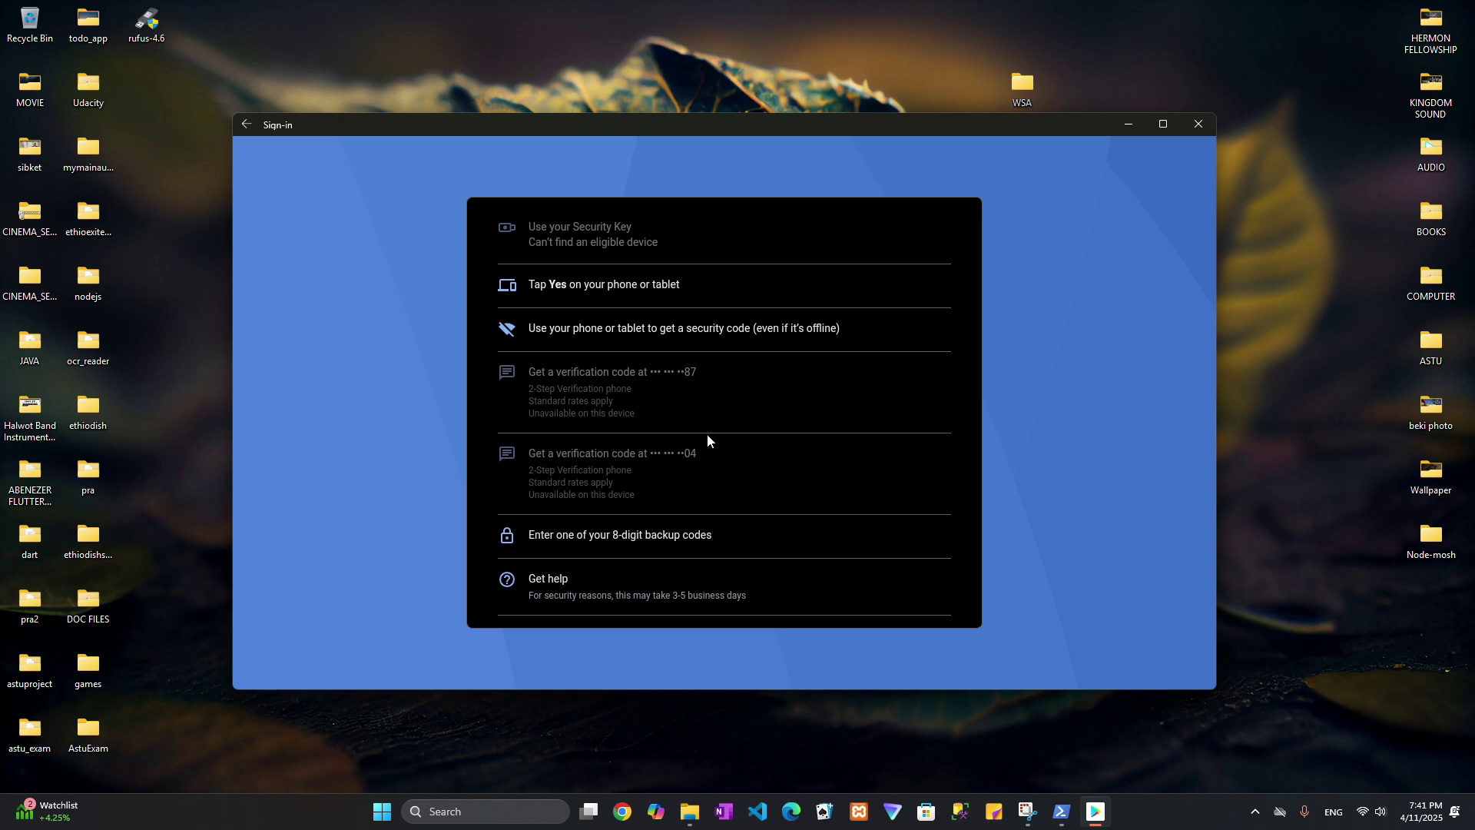
pyautogui.scroll(3, 706, 438)
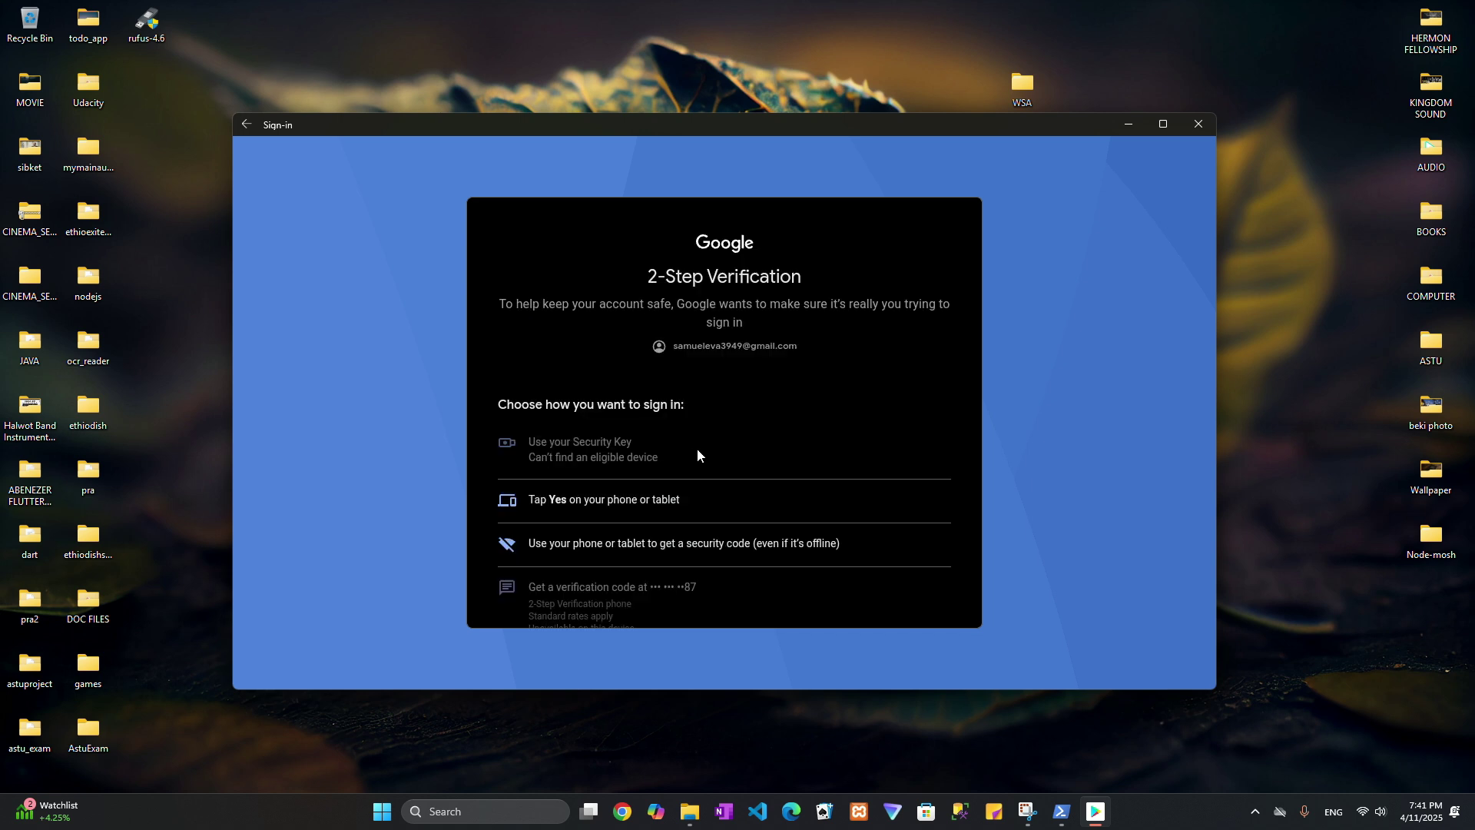
pyautogui.click(612, 501)
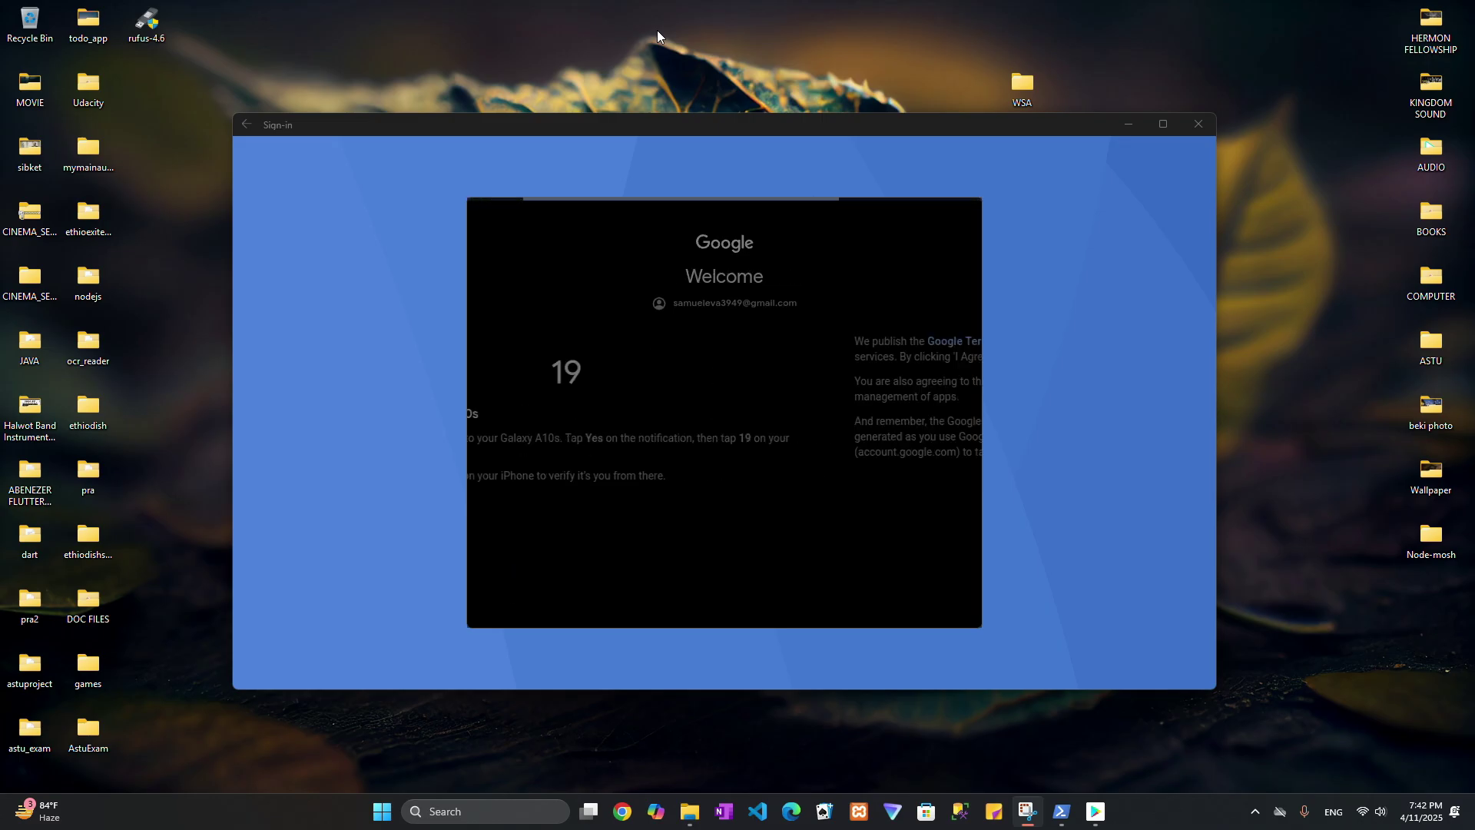
pyautogui.click(919, 503)
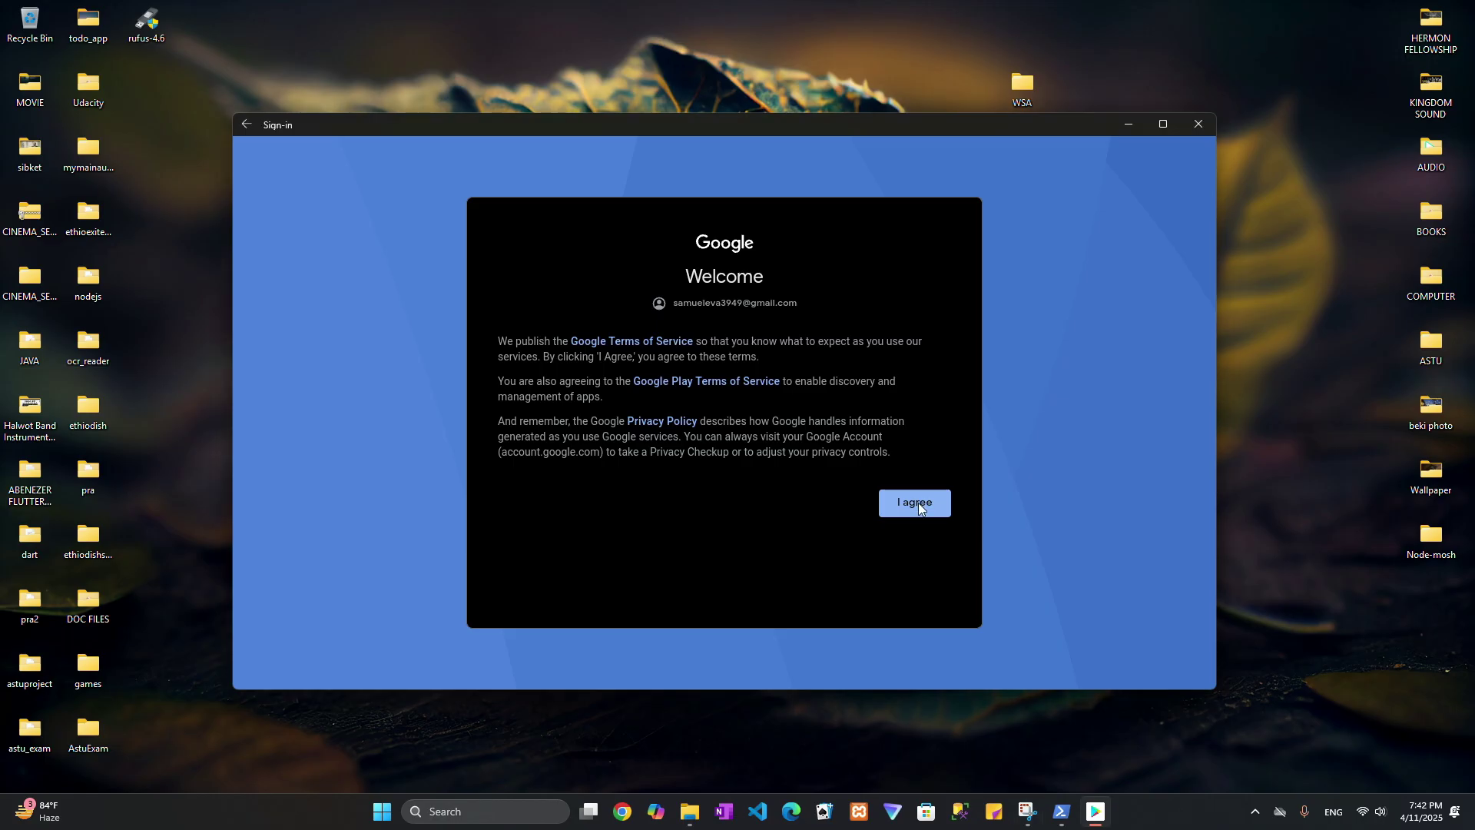
# Accept Google's terms, then relaunch Play Store by searching 'play' in Windows search.
pyautogui.click(919, 502)
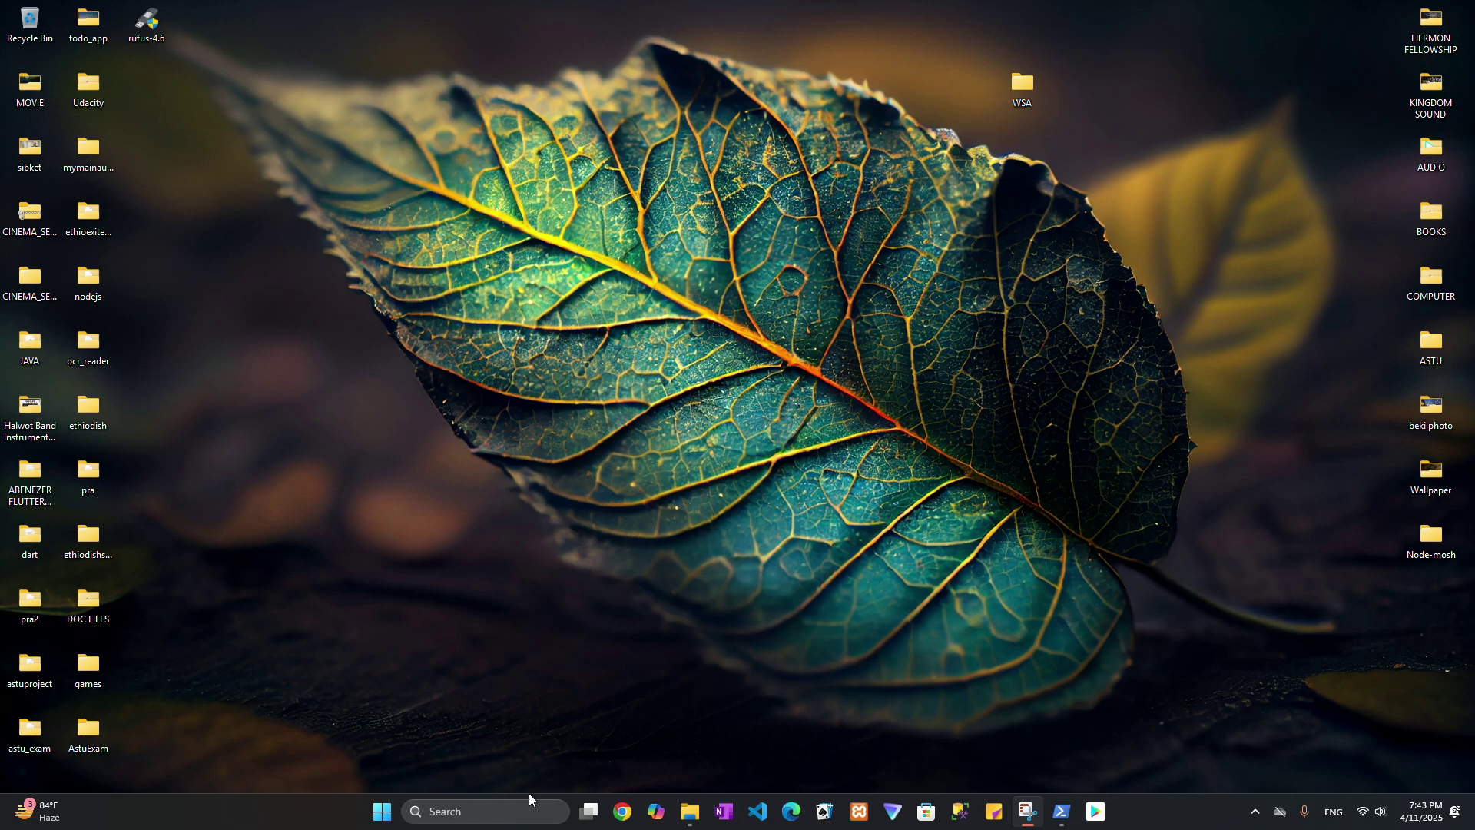
pyautogui.click(479, 811)
pyautogui.write('play')
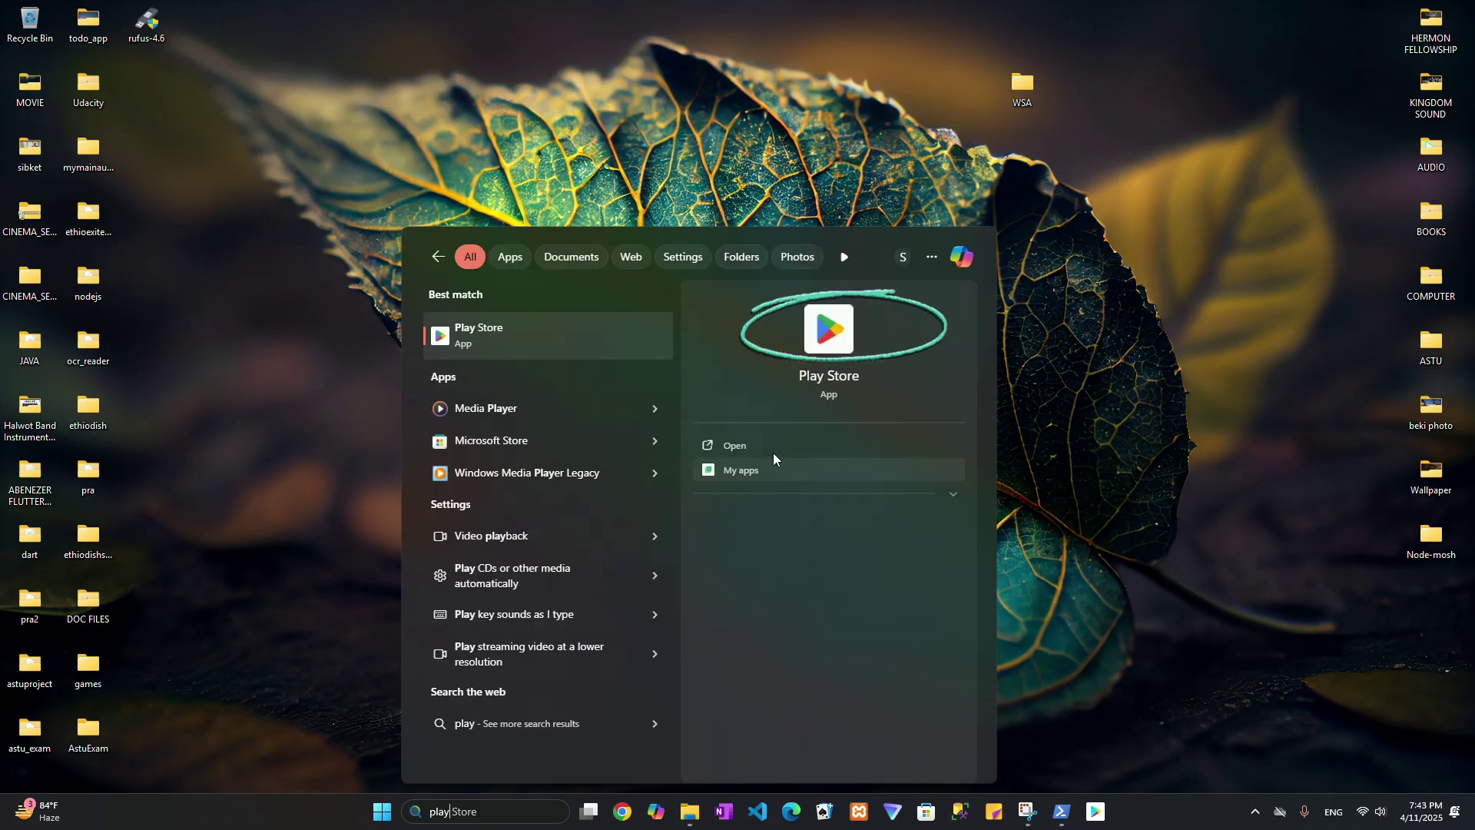
pyautogui.click(758, 439)
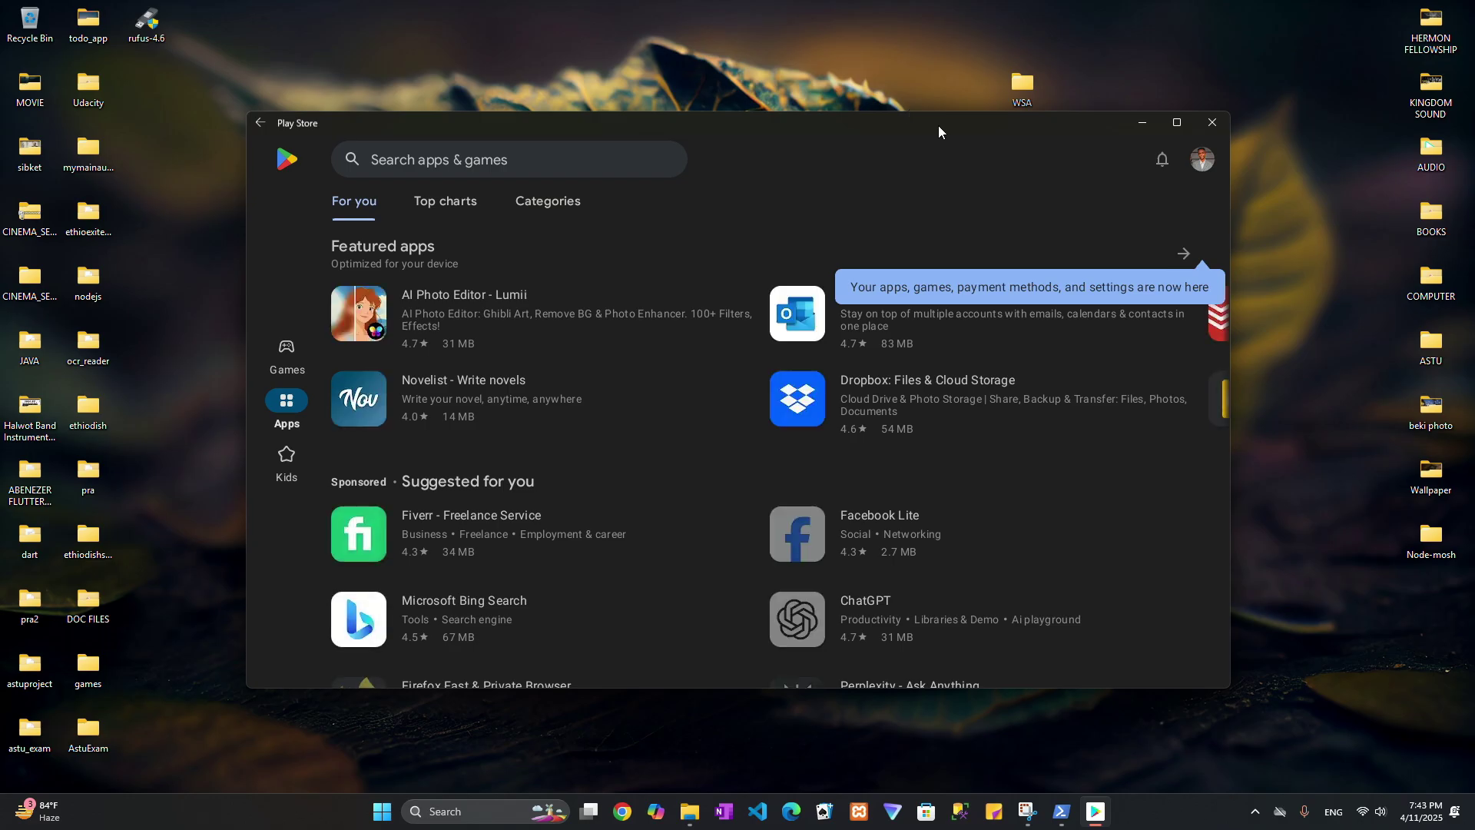
# Maximise Play Store and search for 'telegram plus'.
pyautogui.click(1179, 121)
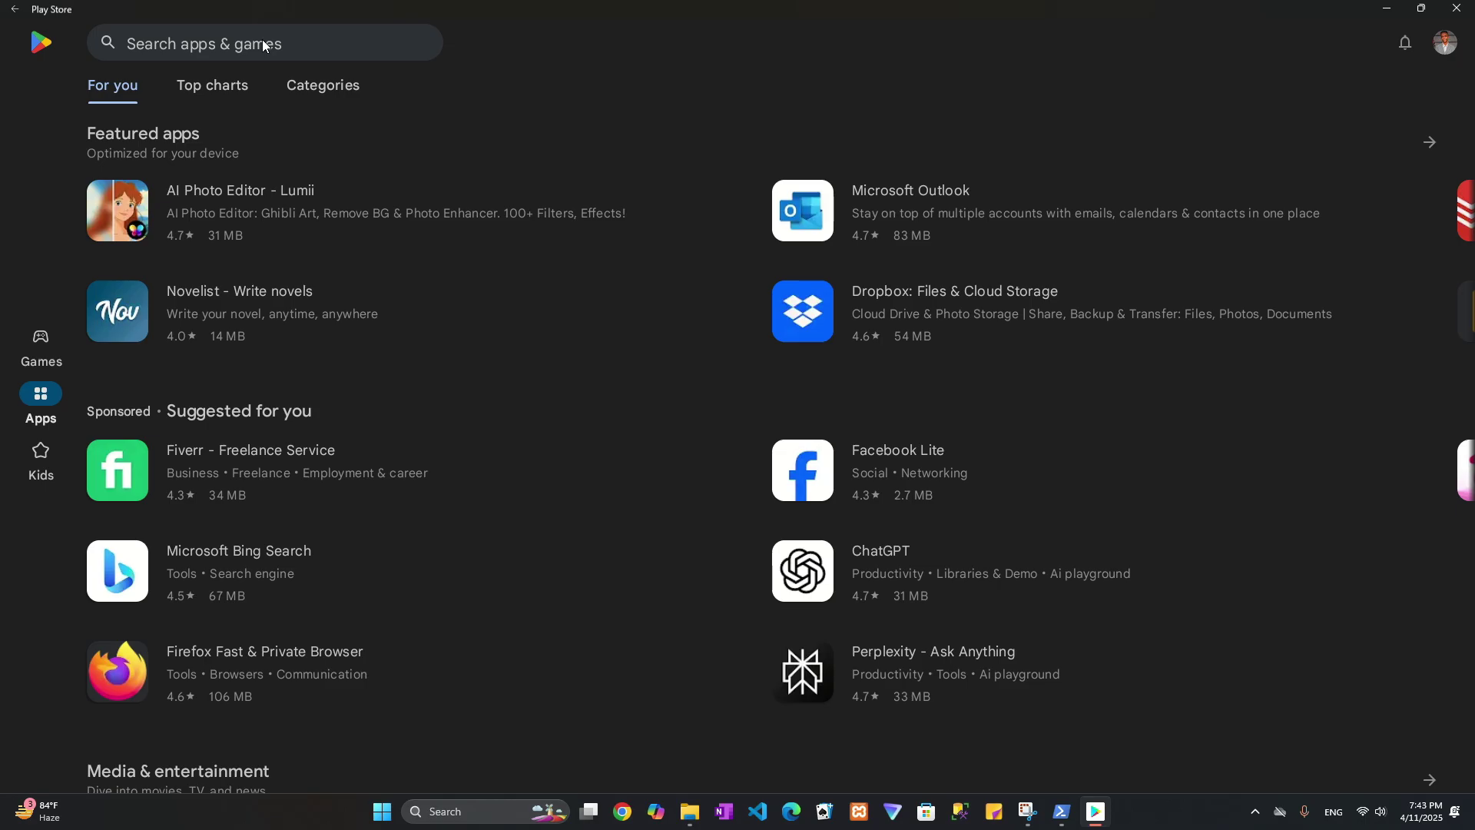
pyautogui.click(236, 46)
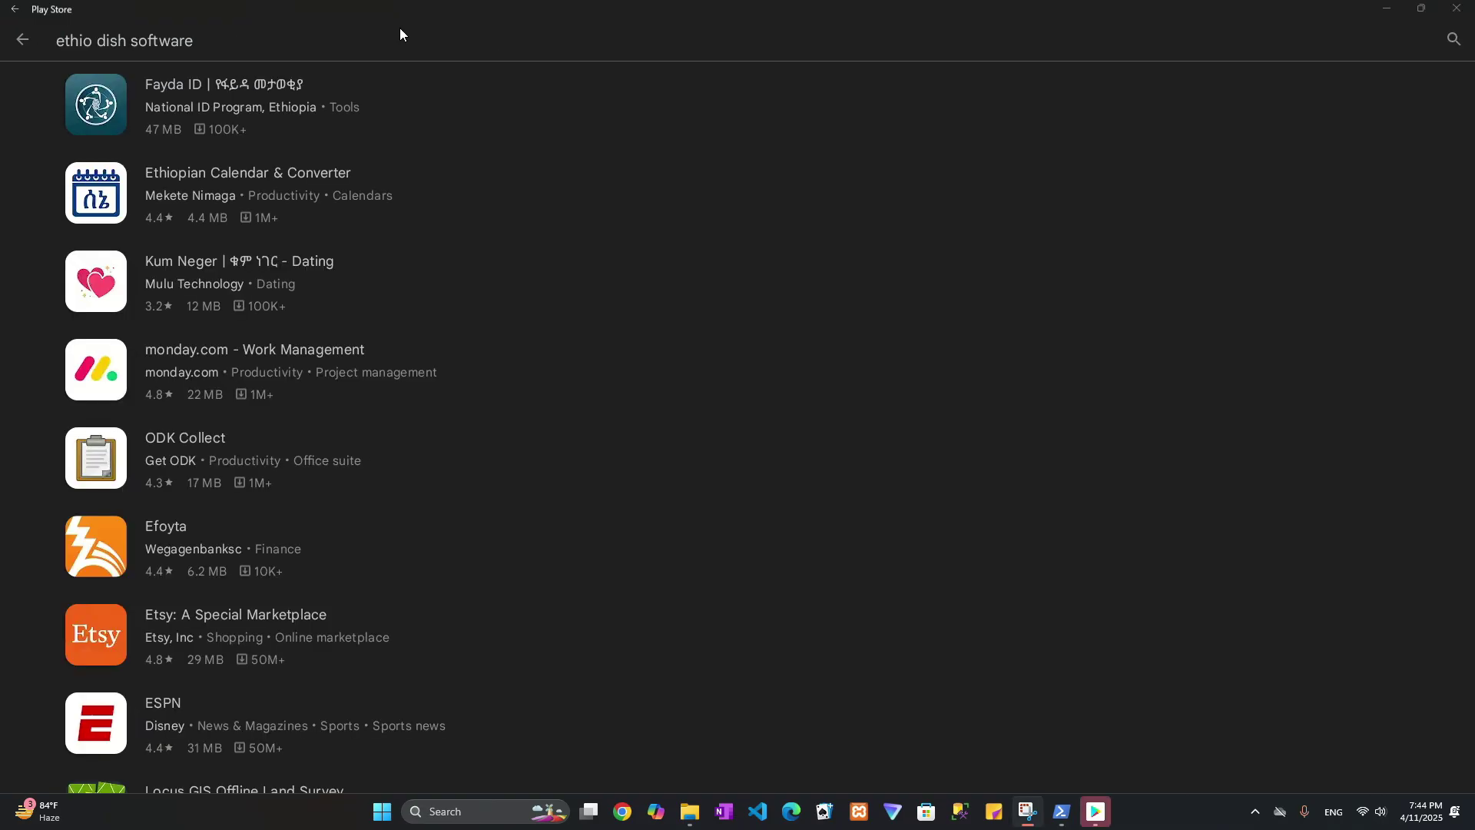
pyautogui.click(304, 49)
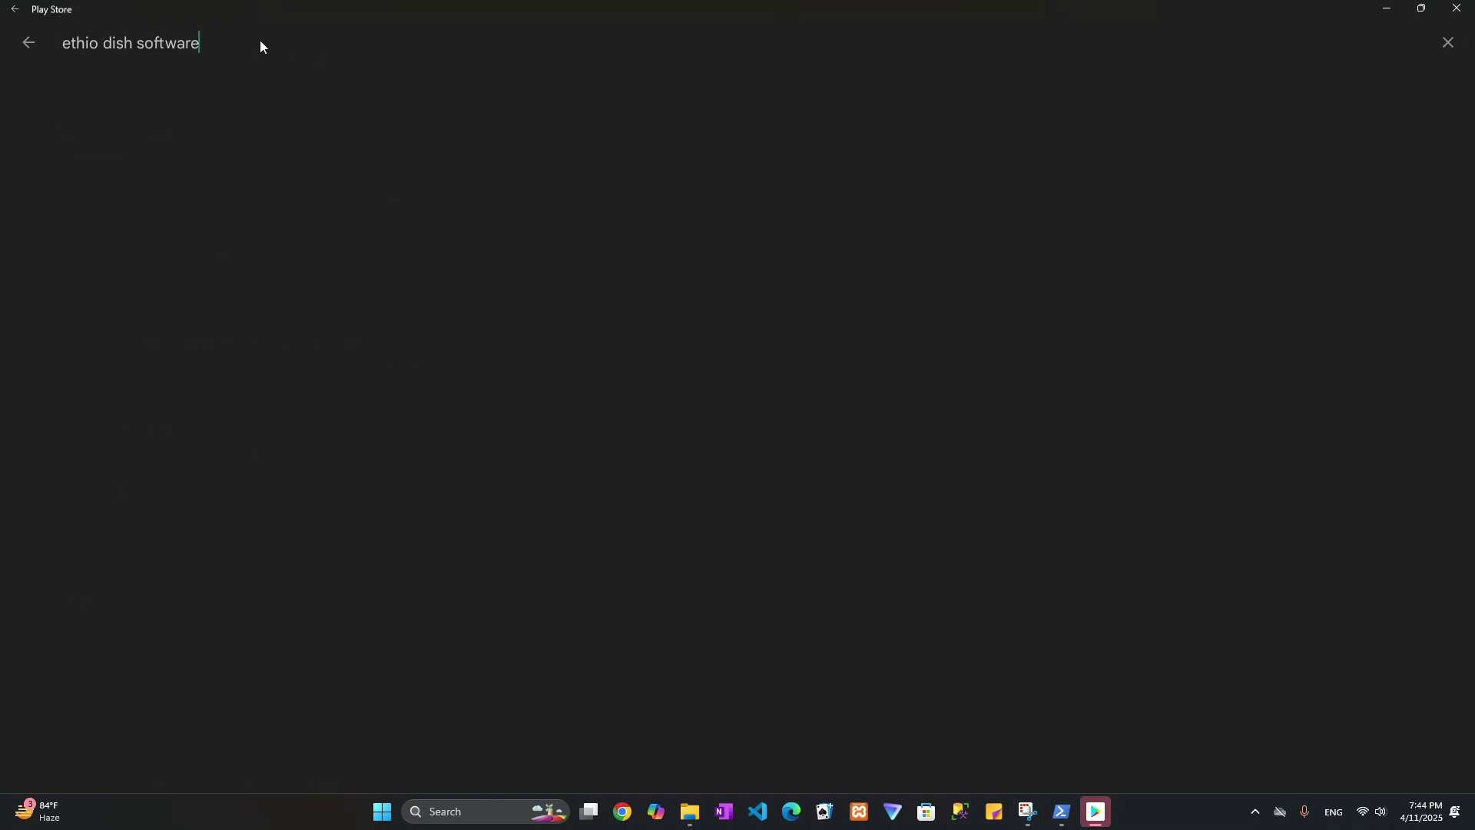
pyautogui.press('BackSpace')
pyautogui.press('BackSpace')
pyautogui.press('BackSpace')
pyautogui.press('BackSpace')
pyautogui.press('BackSpace')
pyautogui.press('BackSpace')
pyautogui.press('BackSpace')
pyautogui.press('BackSpace')
pyautogui.press('BackSpace')
pyautogui.press('BackSpace')
pyautogui.press('BackSpace')
pyautogui.press('BackSpace')
pyautogui.press('BackSpace')
pyautogui.press('BackSpace')
pyautogui.press('BackSpace')
pyautogui.press('BackSpace')
pyautogui.press('BackSpace')
pyautogui.press('BackSpace')
pyautogui.press('BackSpace')
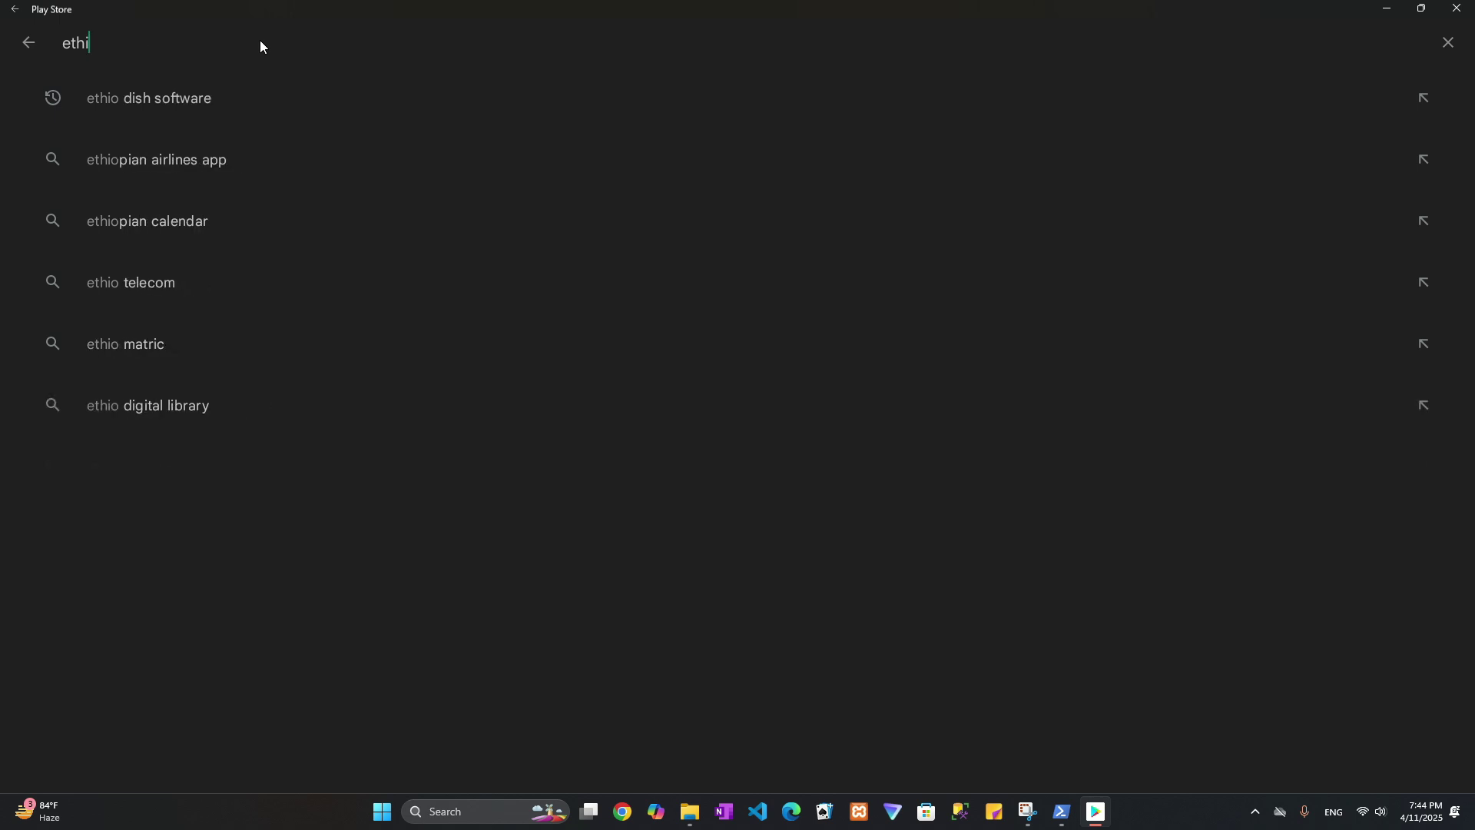
pyautogui.write('t')
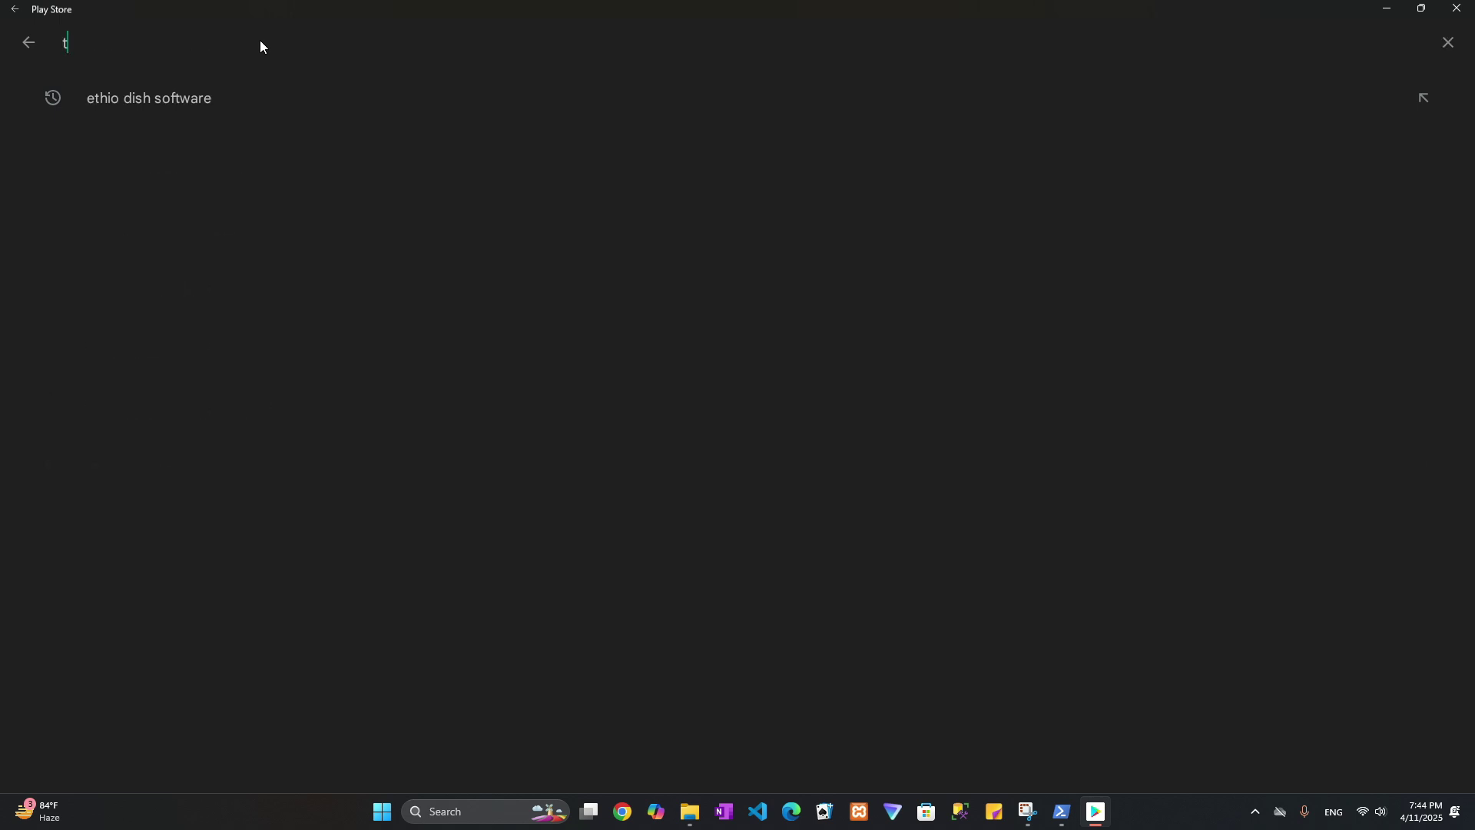
pyautogui.write('elegram plu')
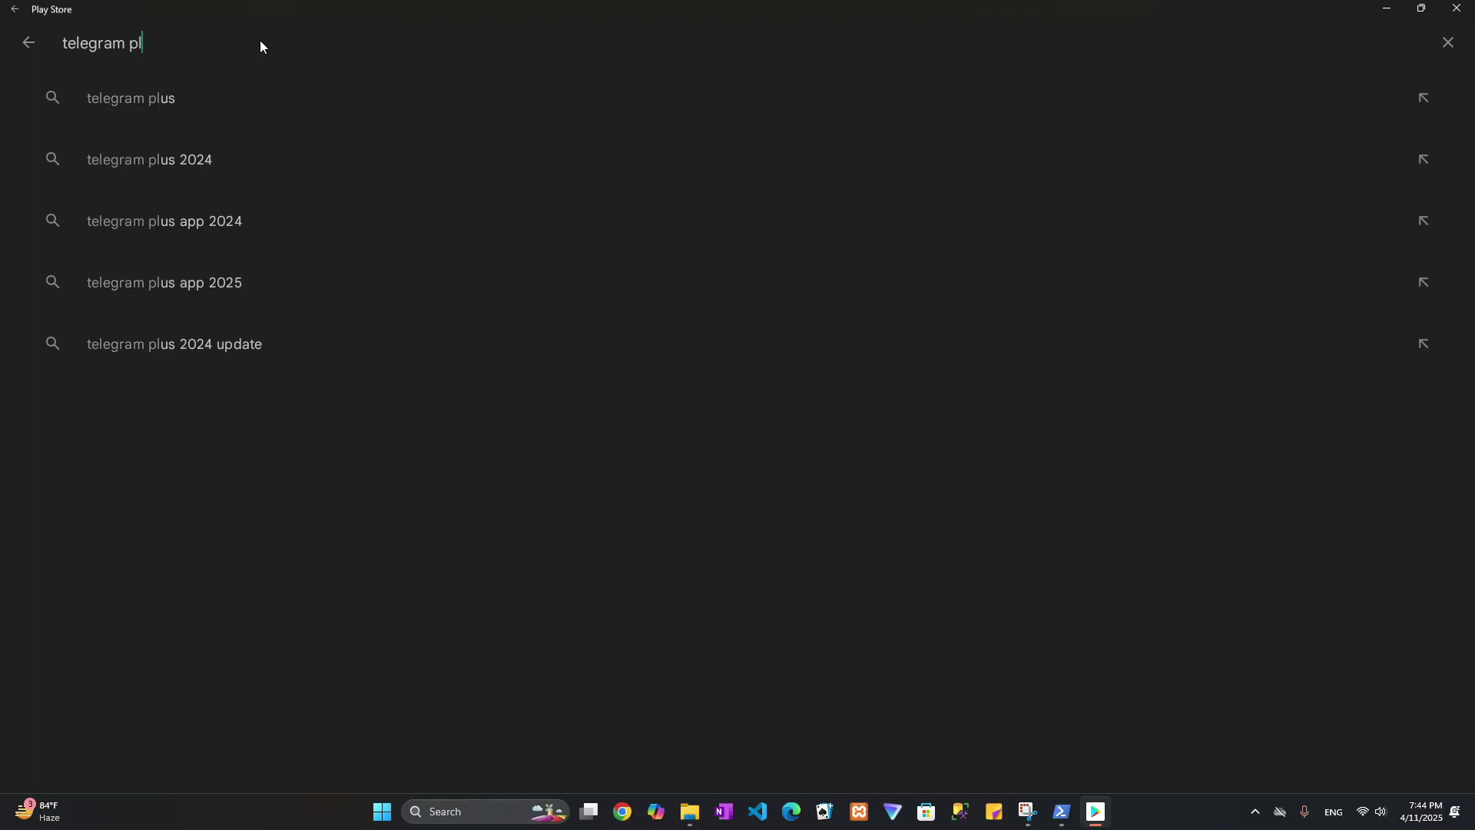
pyautogui.click(147, 98)
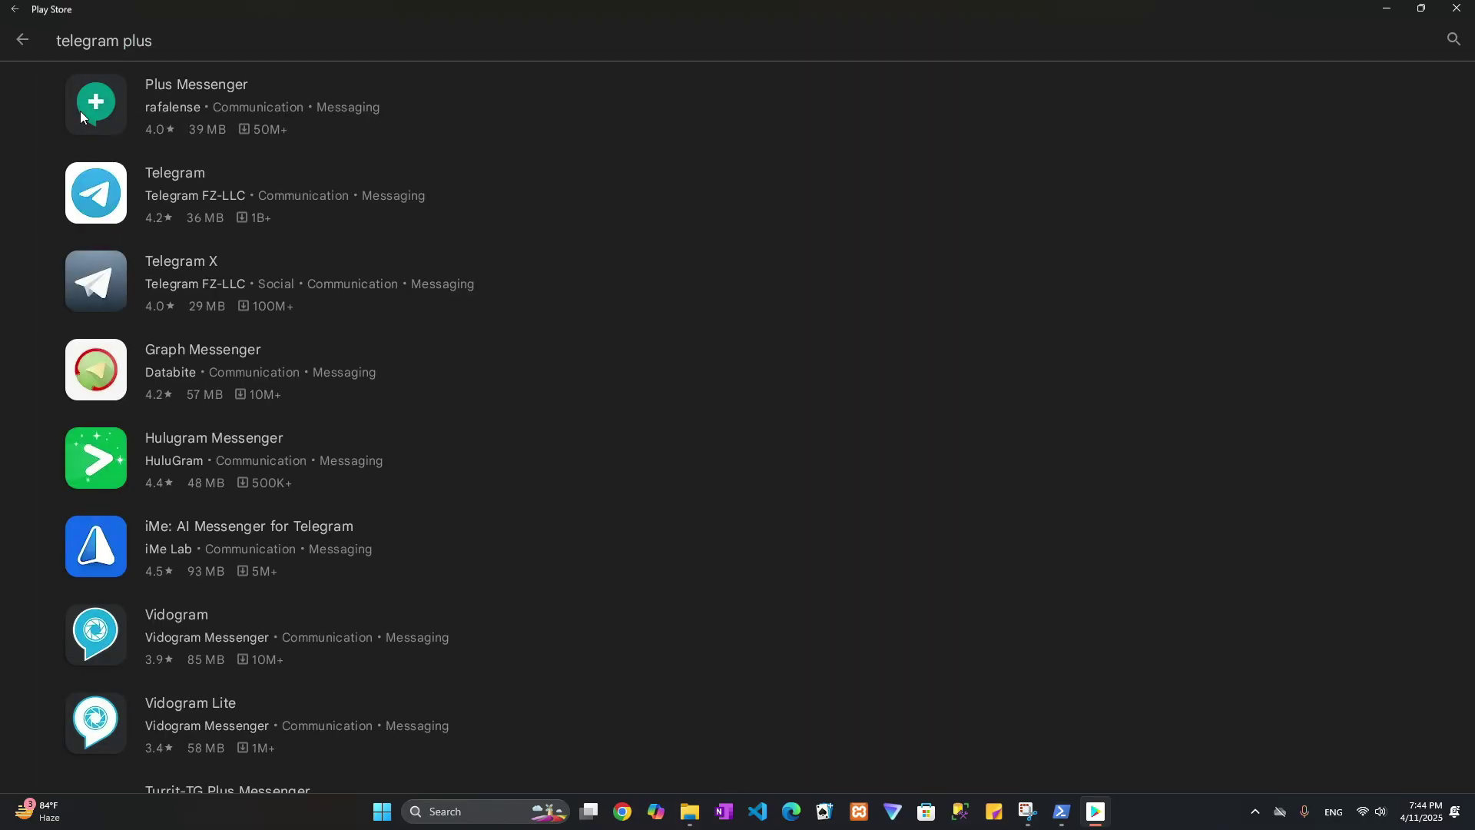
# Install Plus Messenger by rafalense, then restore and reposition the smaller store window.
pyautogui.click(198, 89)
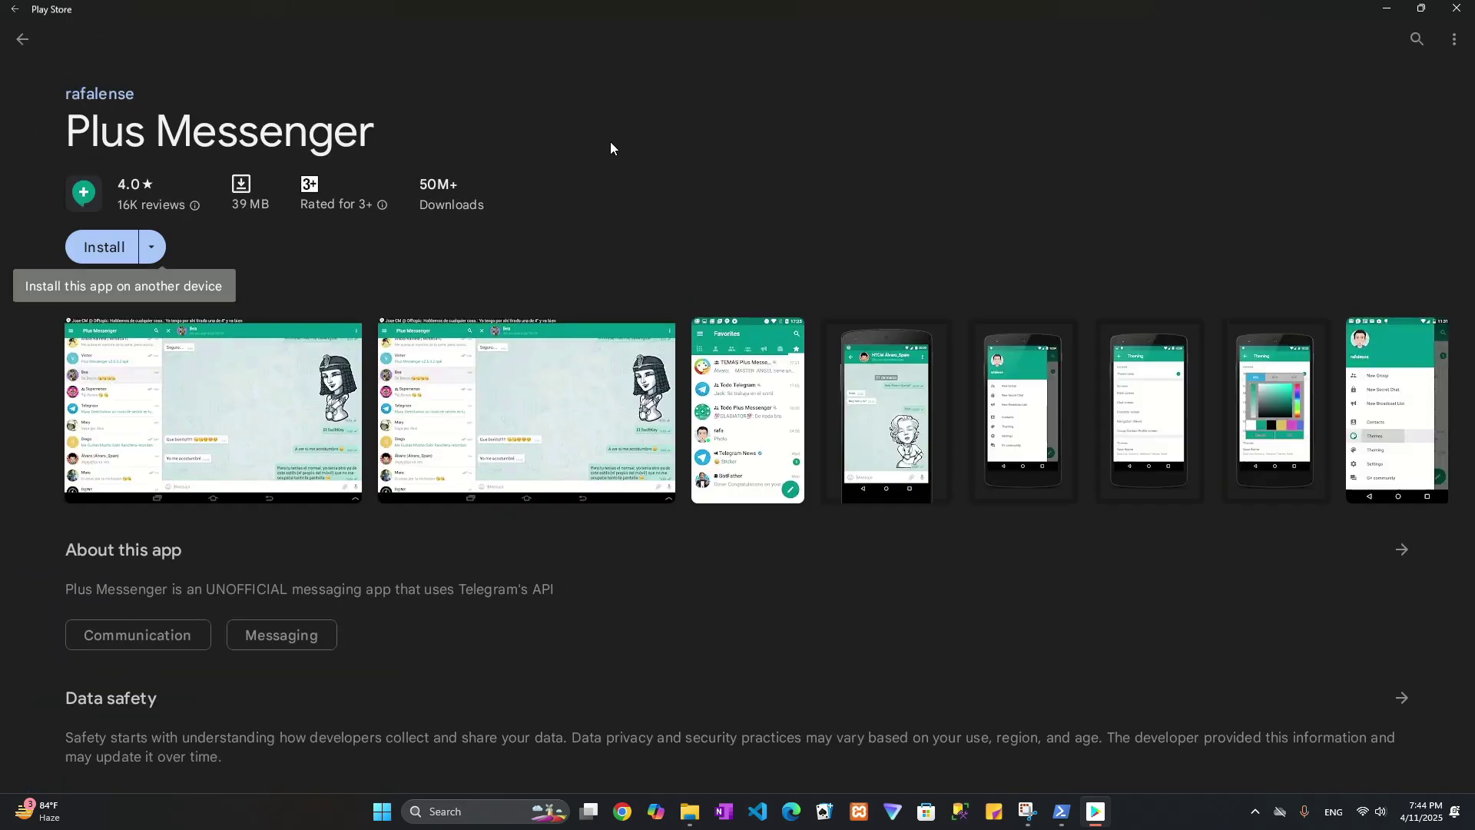
pyautogui.click(104, 244)
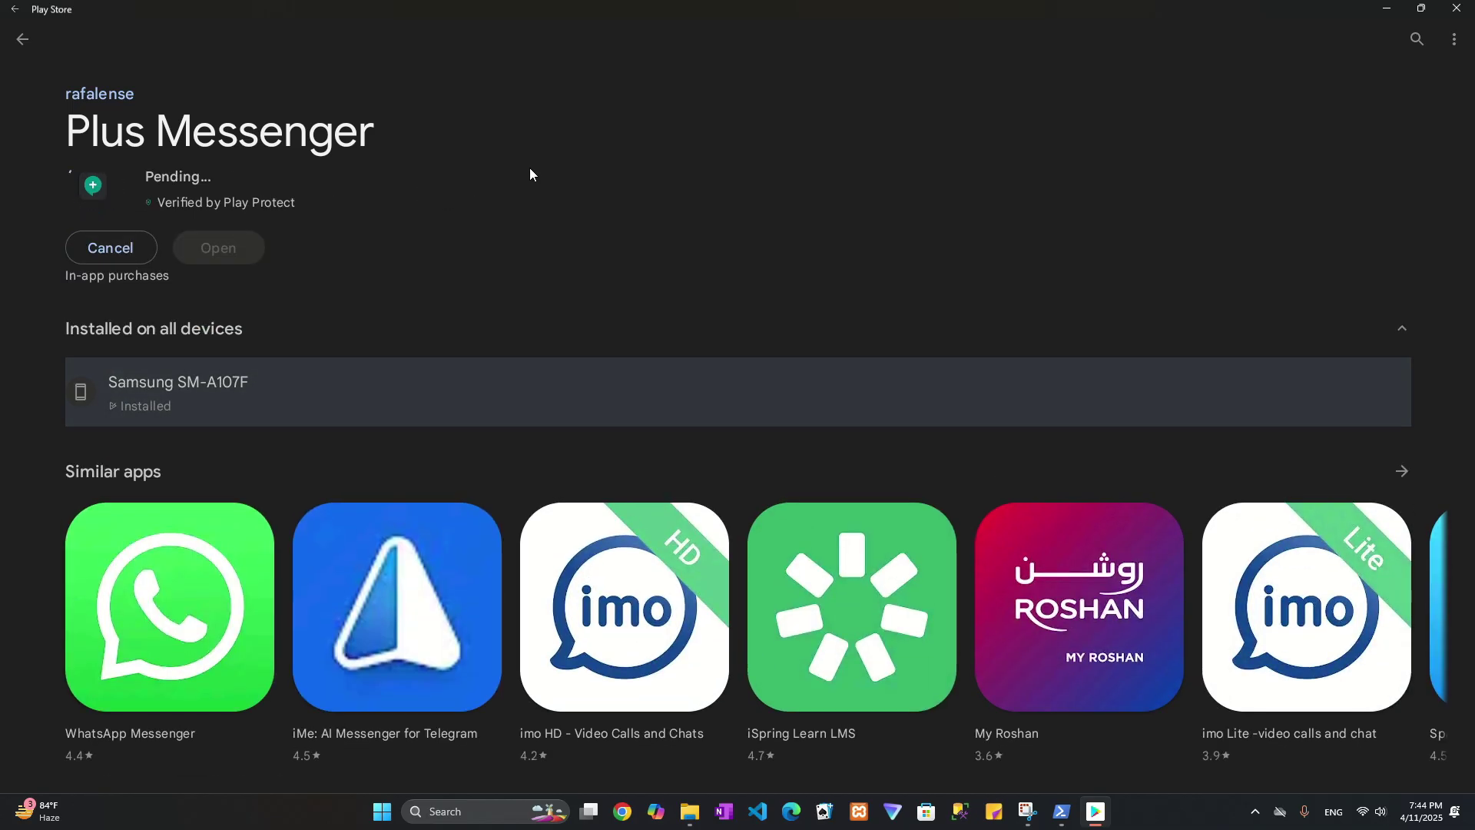
pyautogui.click(1421, 9)
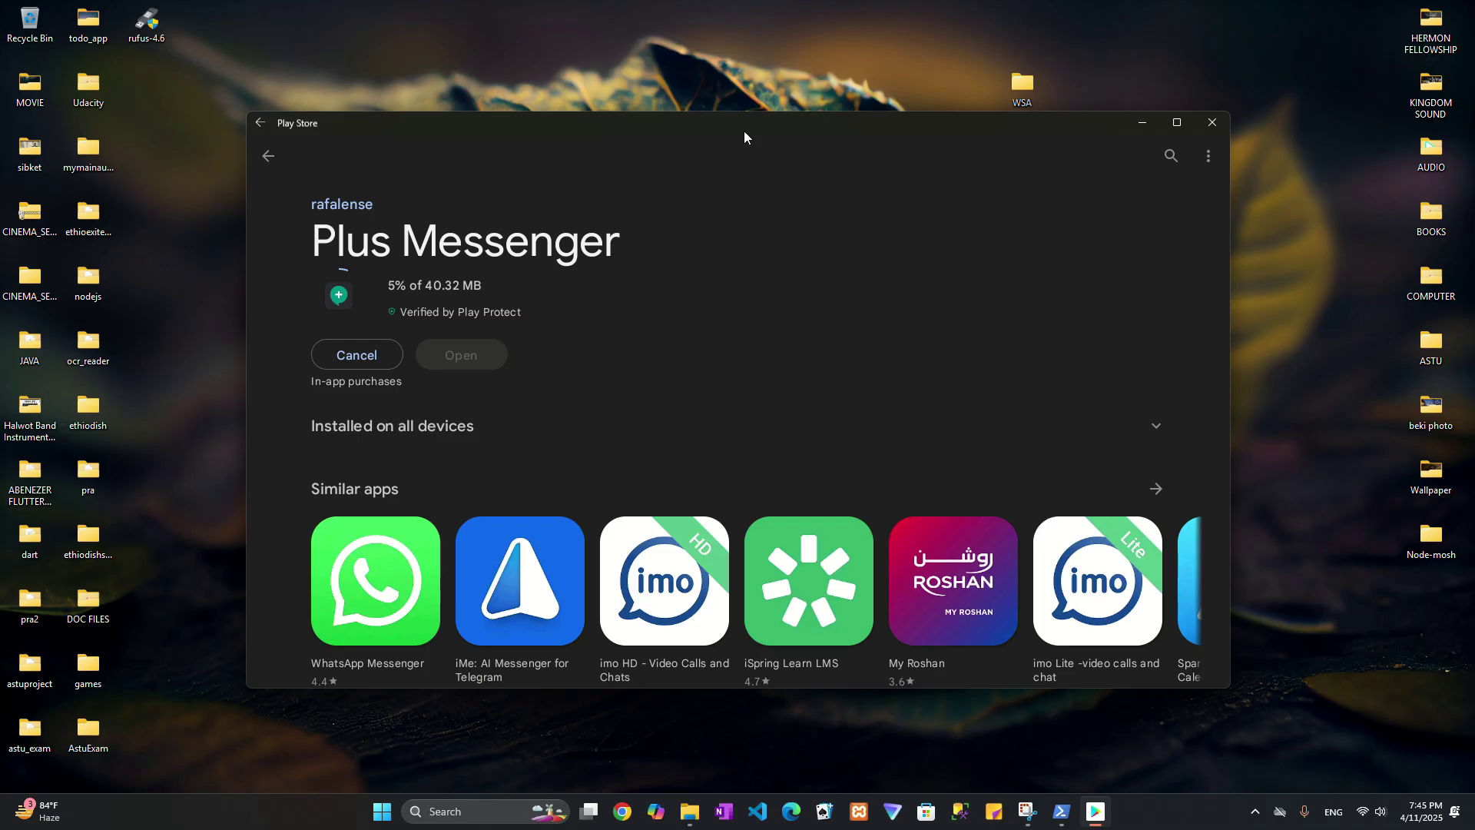
pyautogui.moveTo(799, 131); pyautogui.dragTo(777, 98)
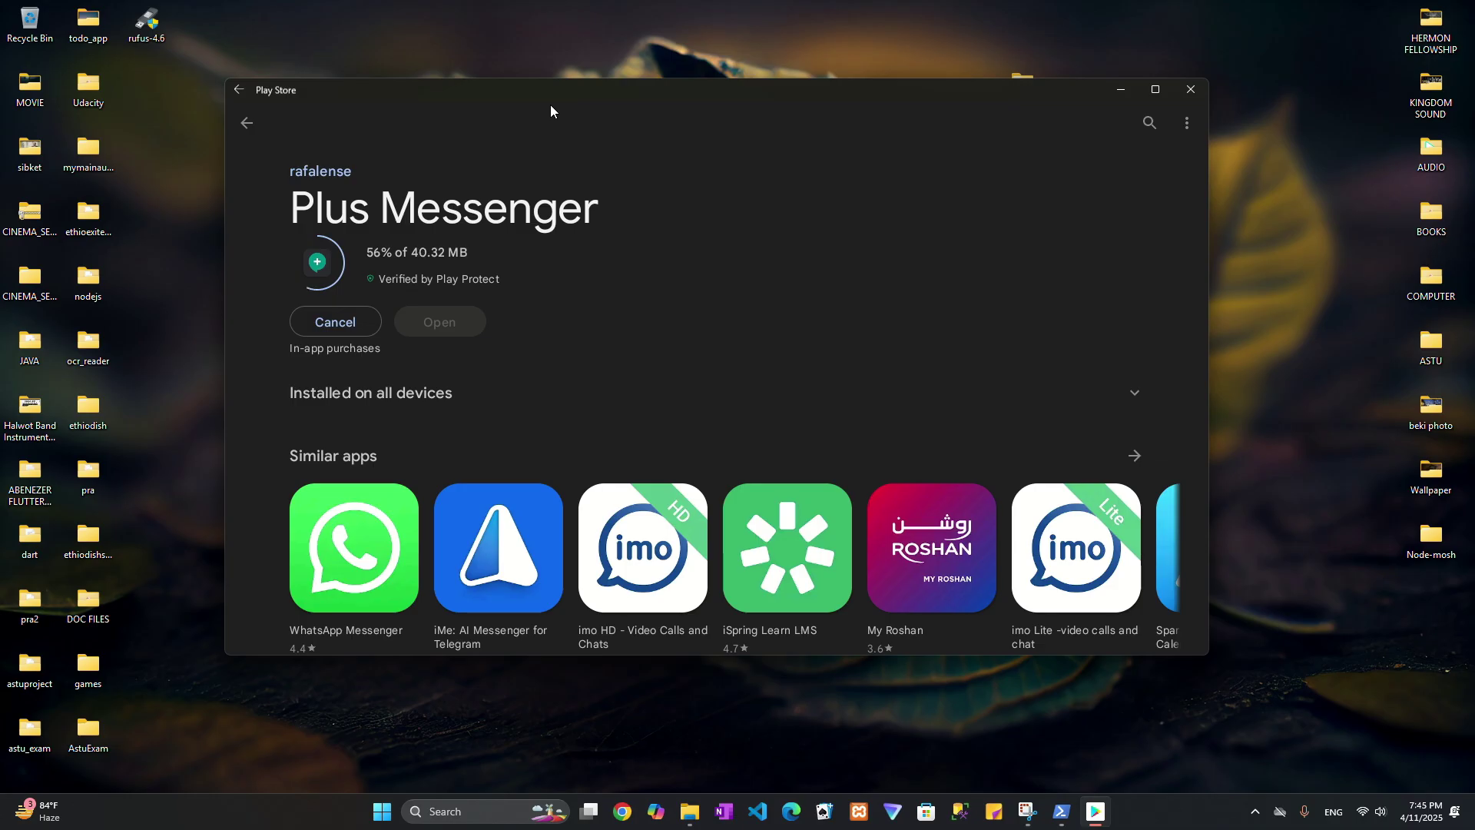
pyautogui.moveTo(574, 89); pyautogui.dragTo(588, 72)
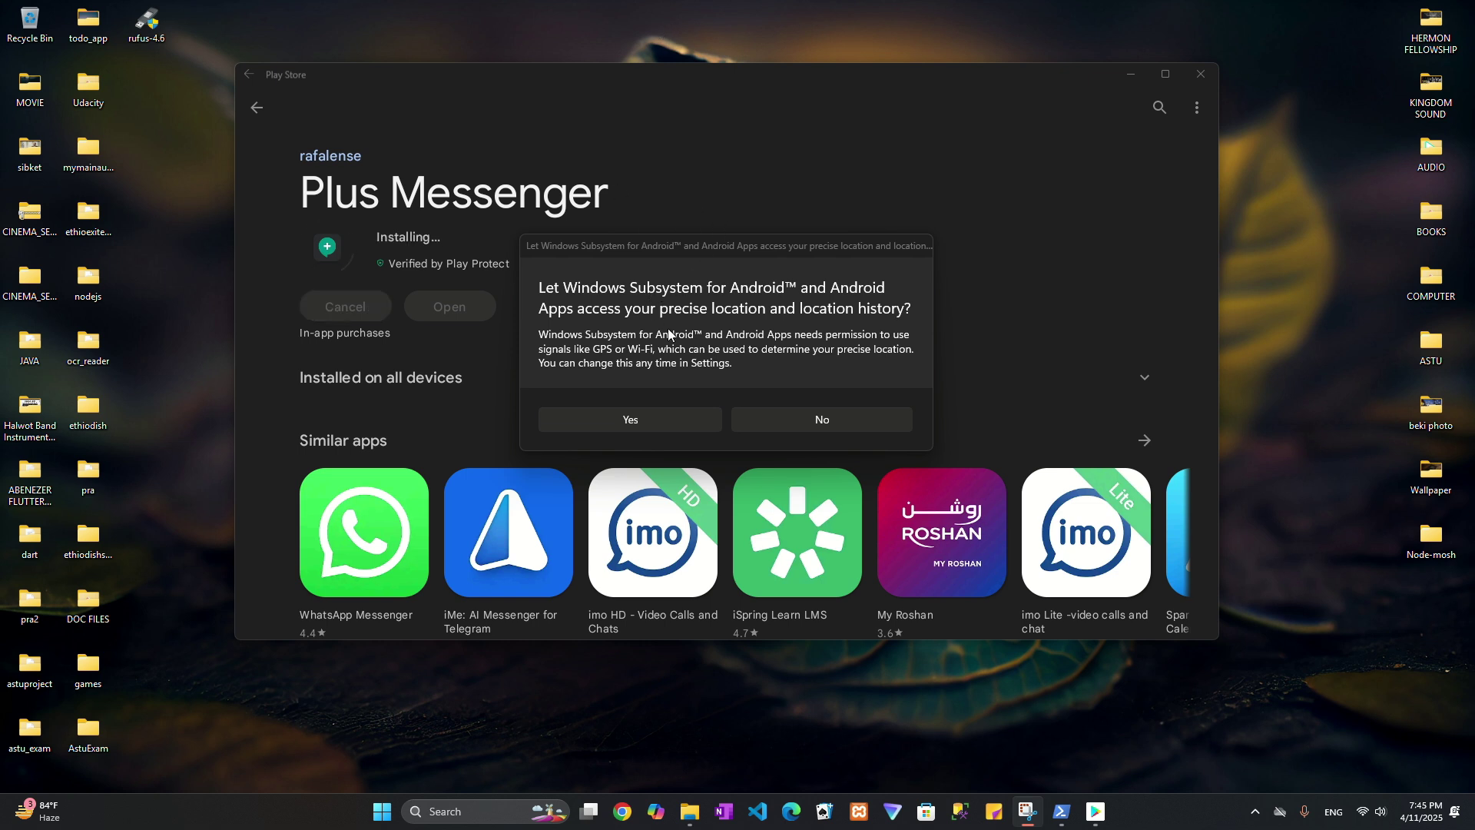
# Allow location access, maximise the store, and watch Plus Messenger finish installing.
pyautogui.click(593, 422)
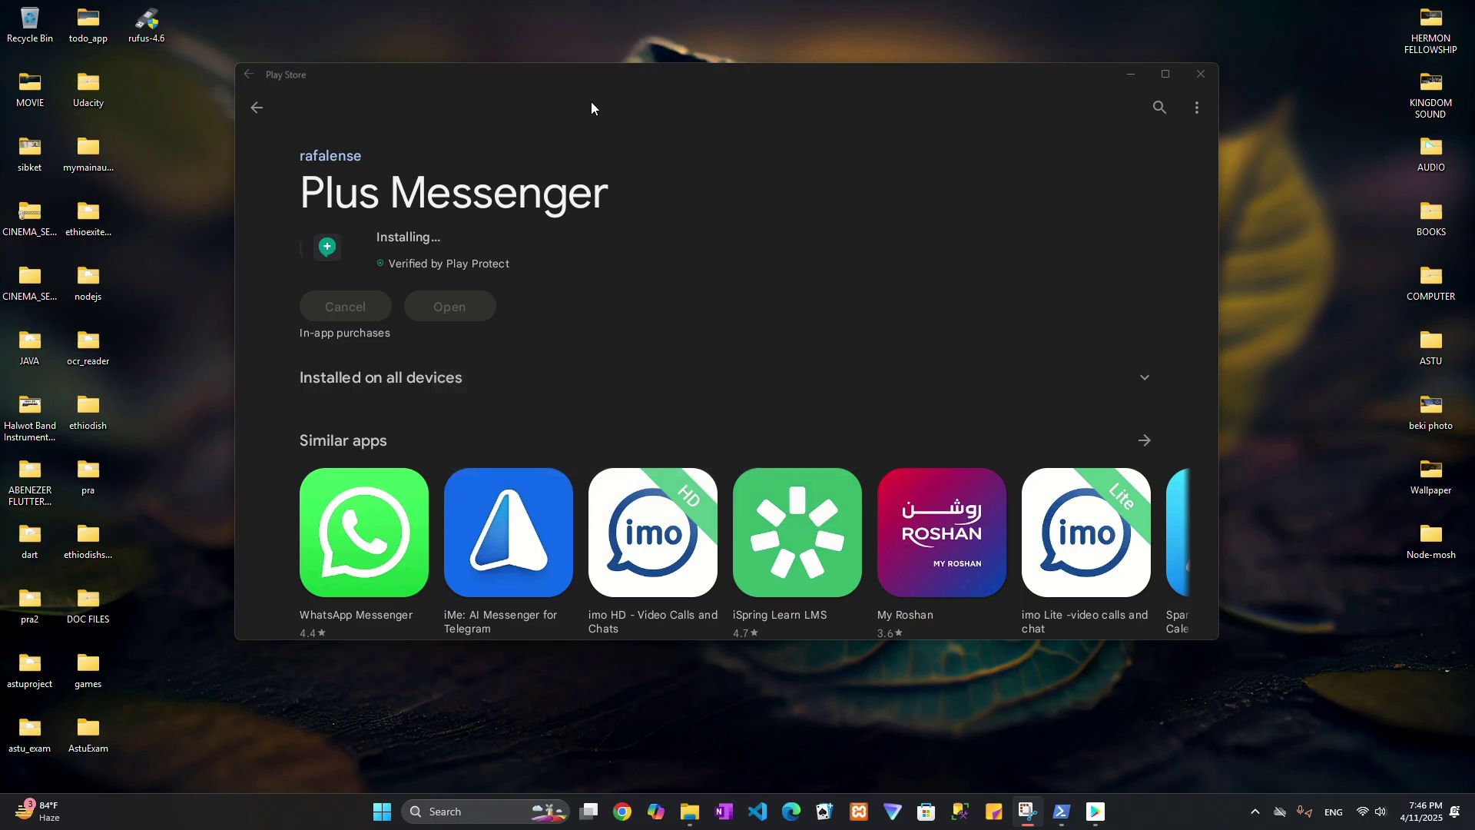
pyautogui.click(1164, 76)
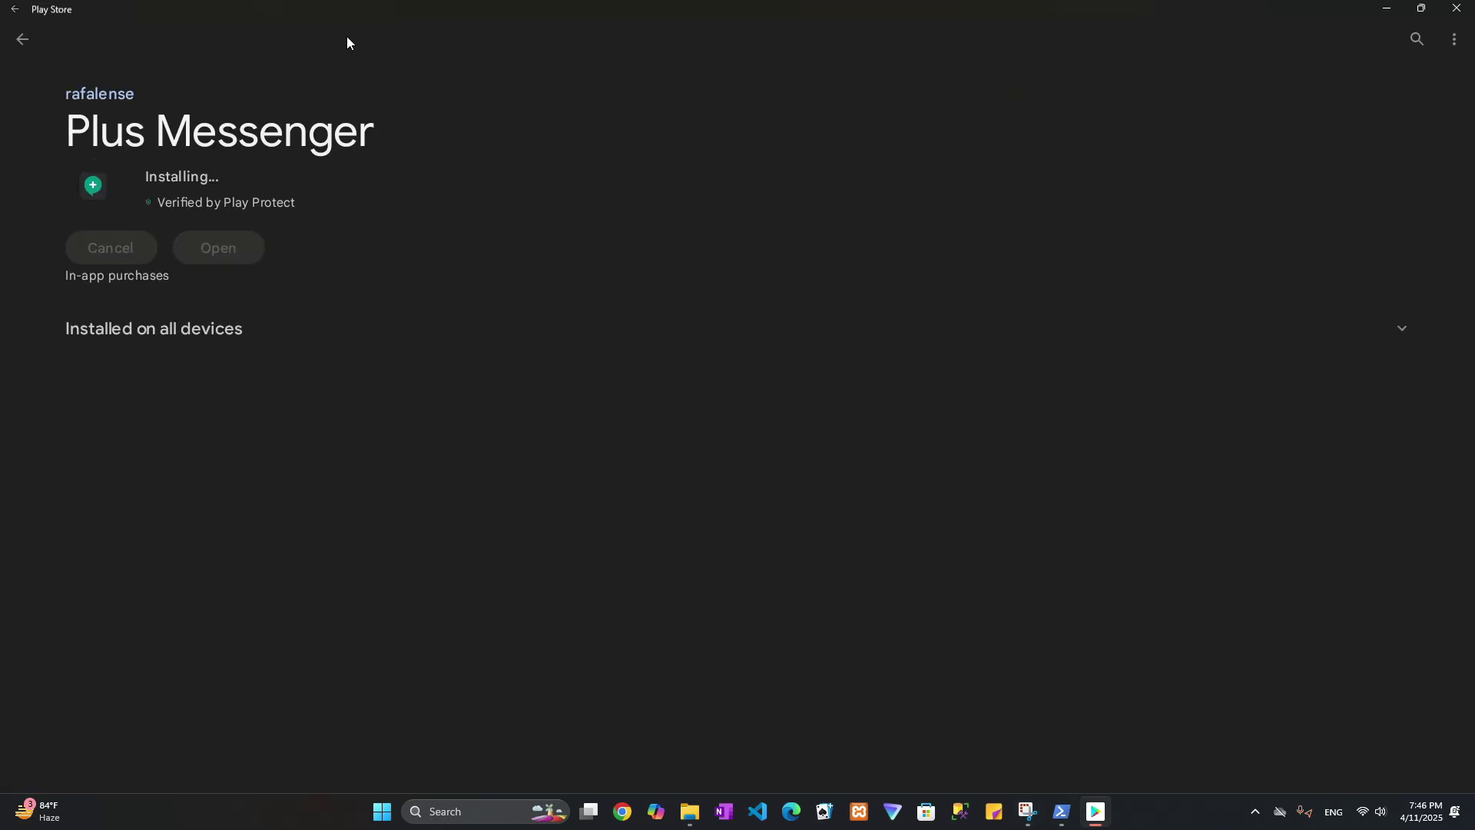
pyautogui.scroll(-9, 428, 278)
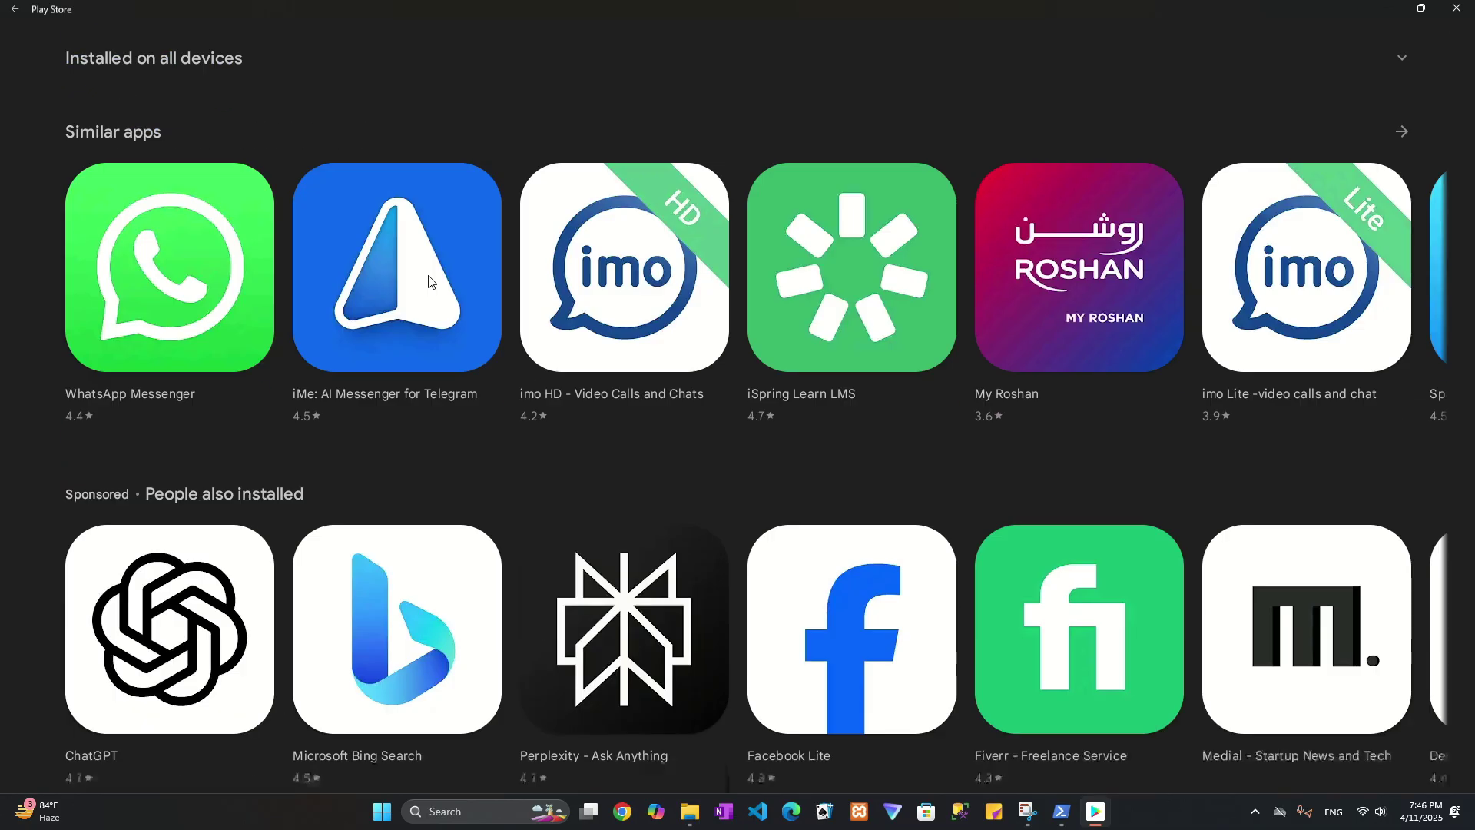
pyautogui.scroll(-12, 428, 280)
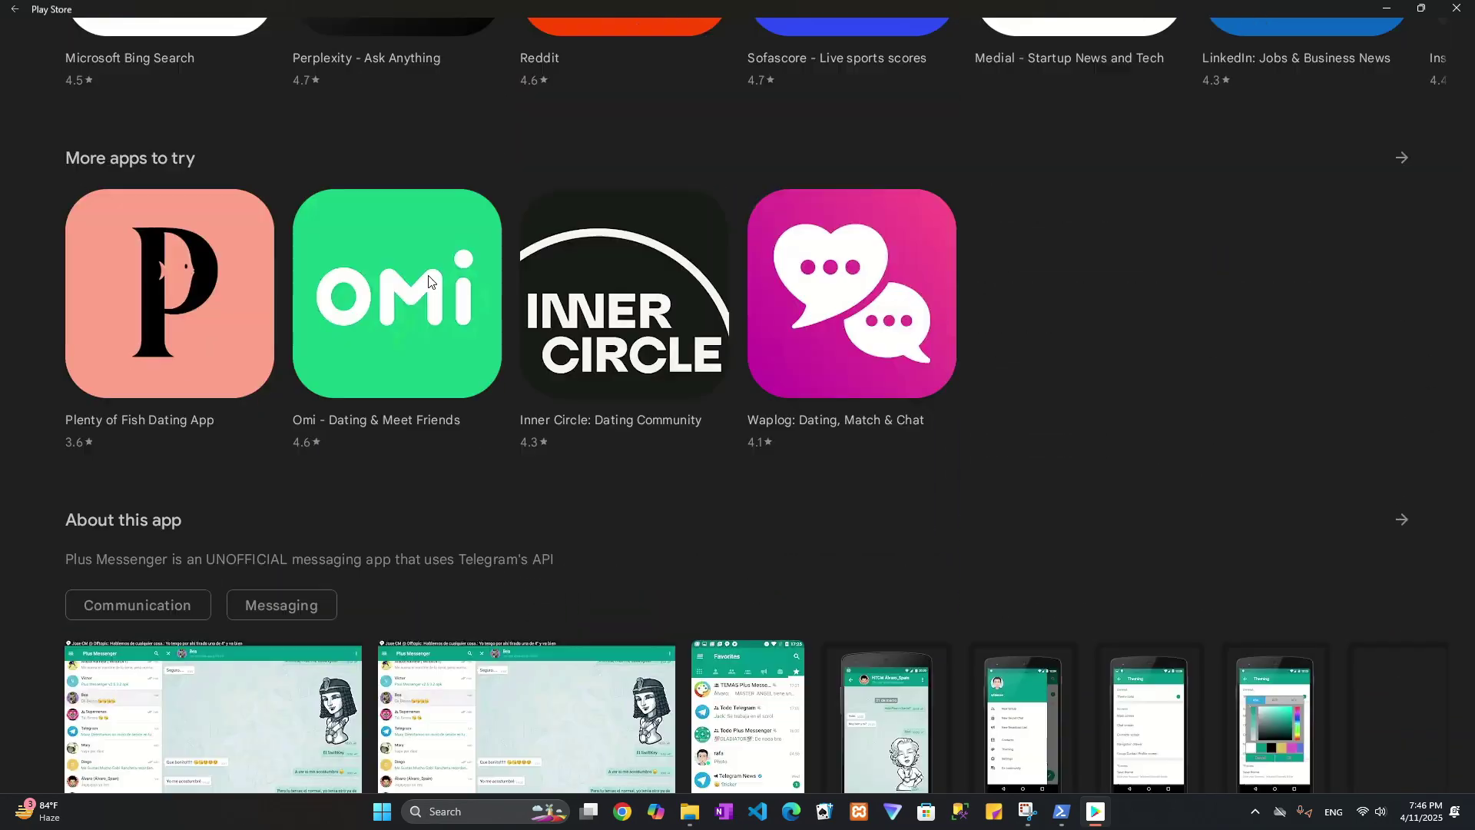
pyautogui.scroll(20, 428, 282)
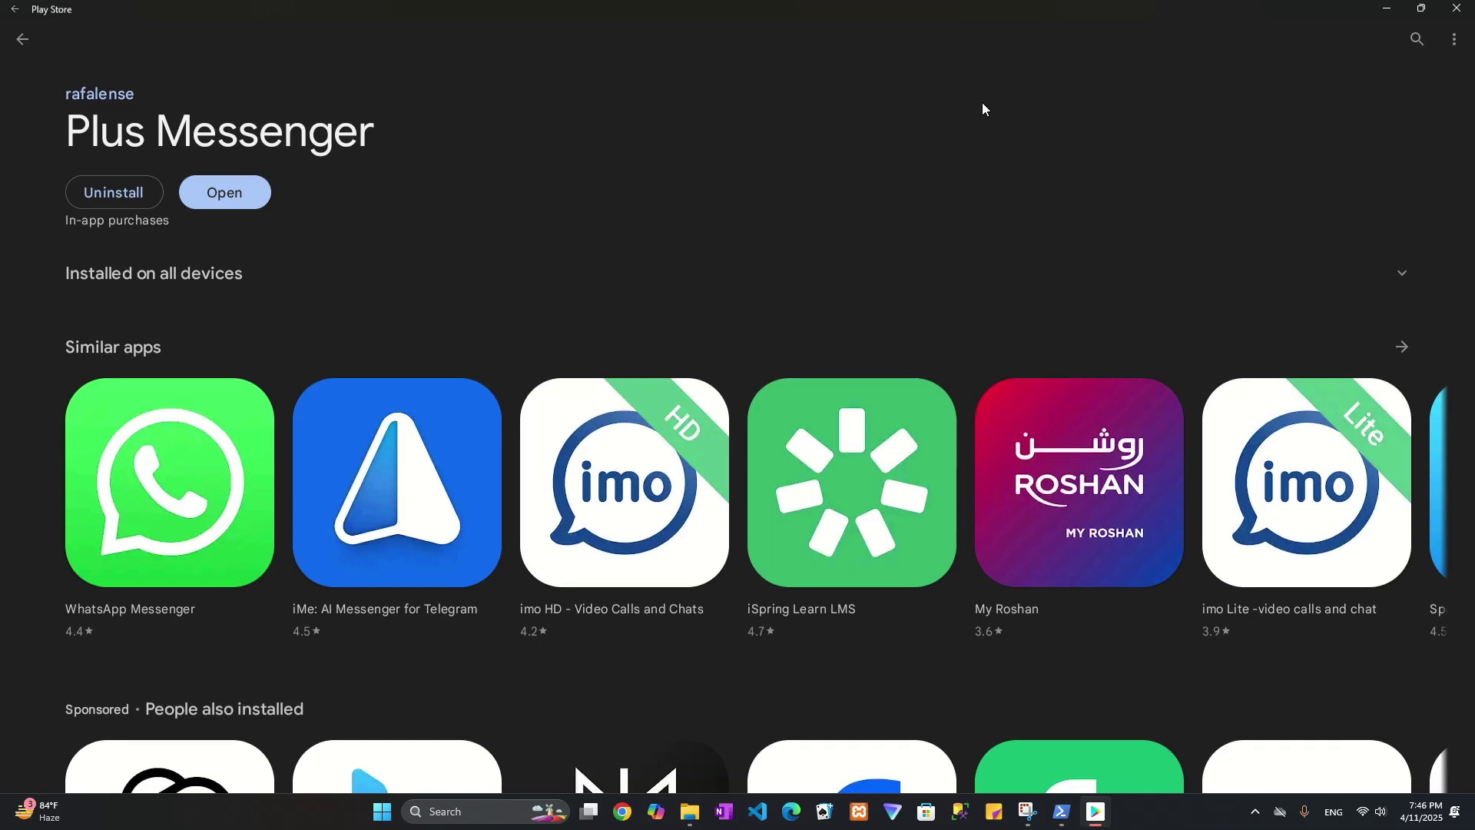
# Minimize the Play Store and launch the Plus app found by searching 'plus' in Windows.
pyautogui.click(1387, 10)
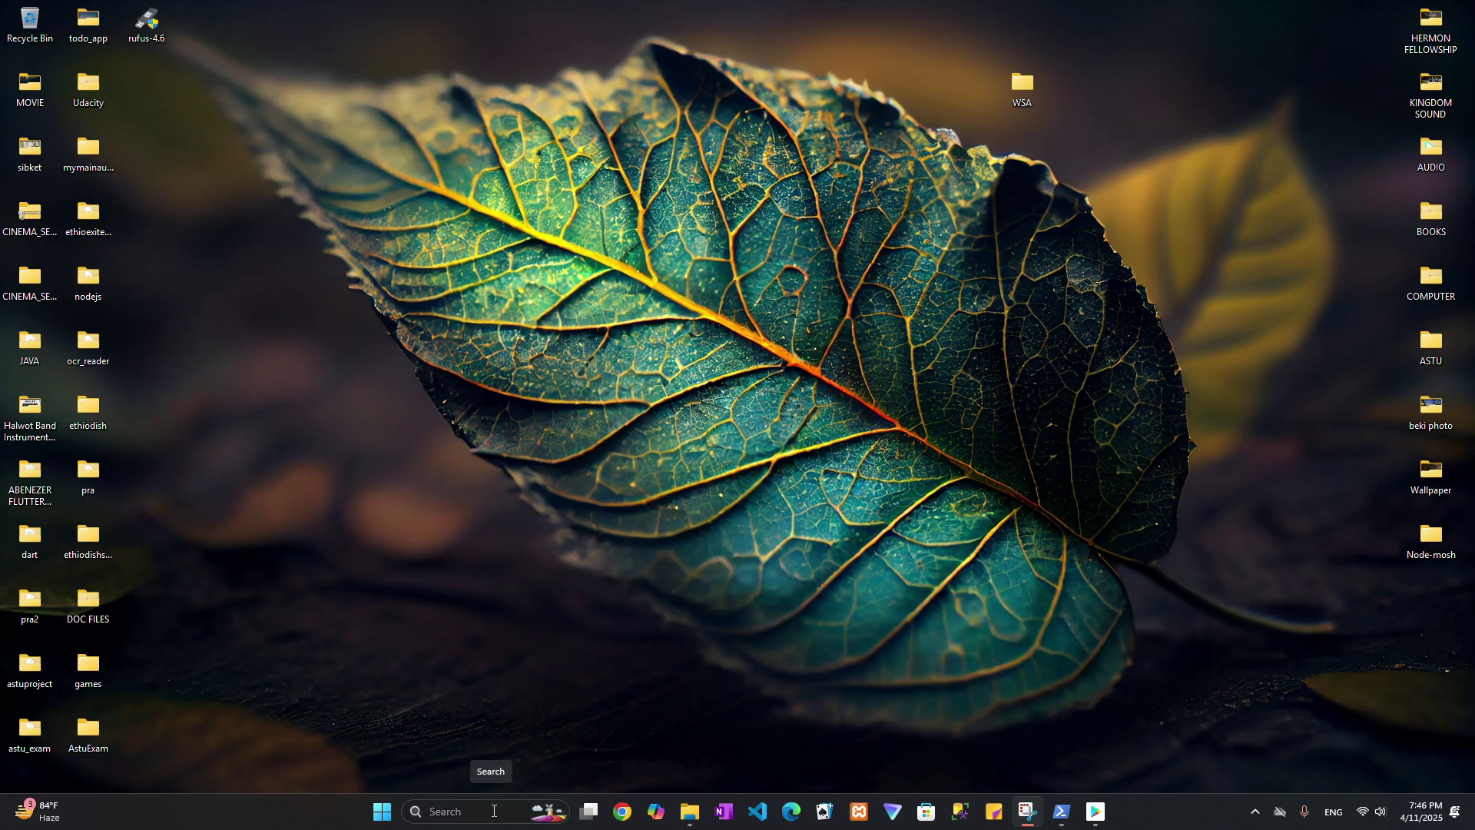
pyautogui.click(494, 811)
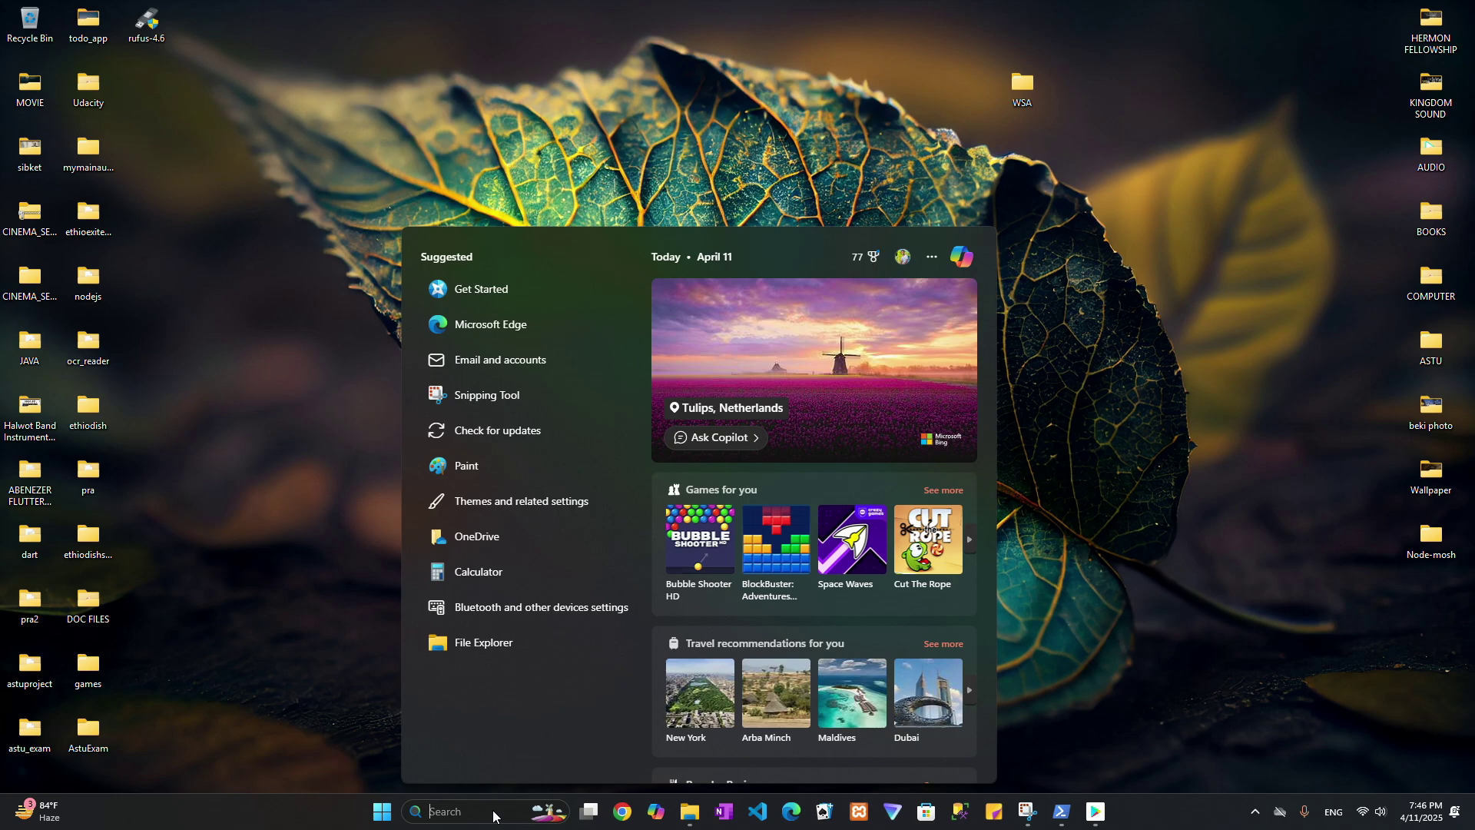
pyautogui.write('plus')
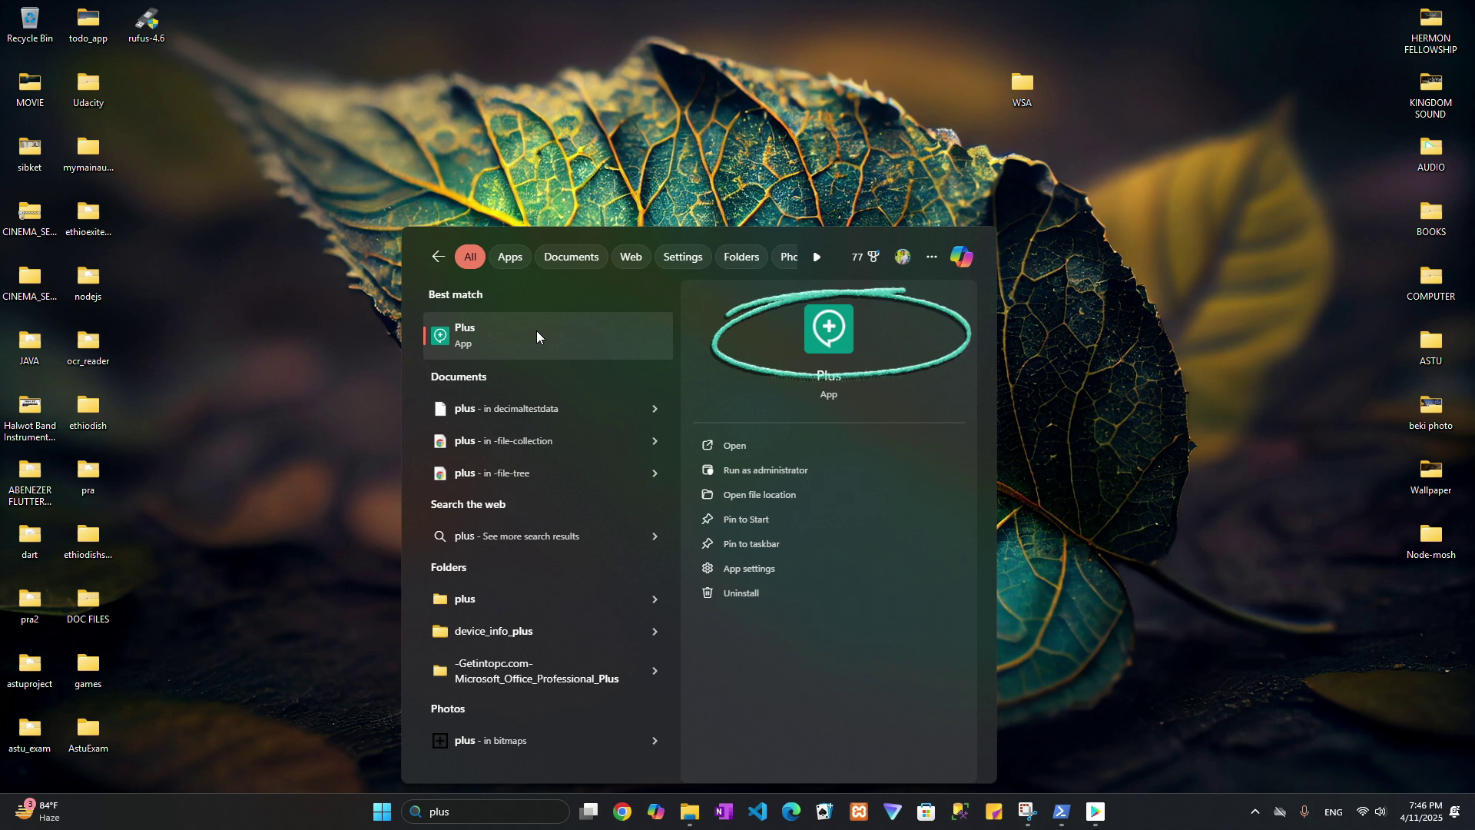
pyautogui.click(735, 445)
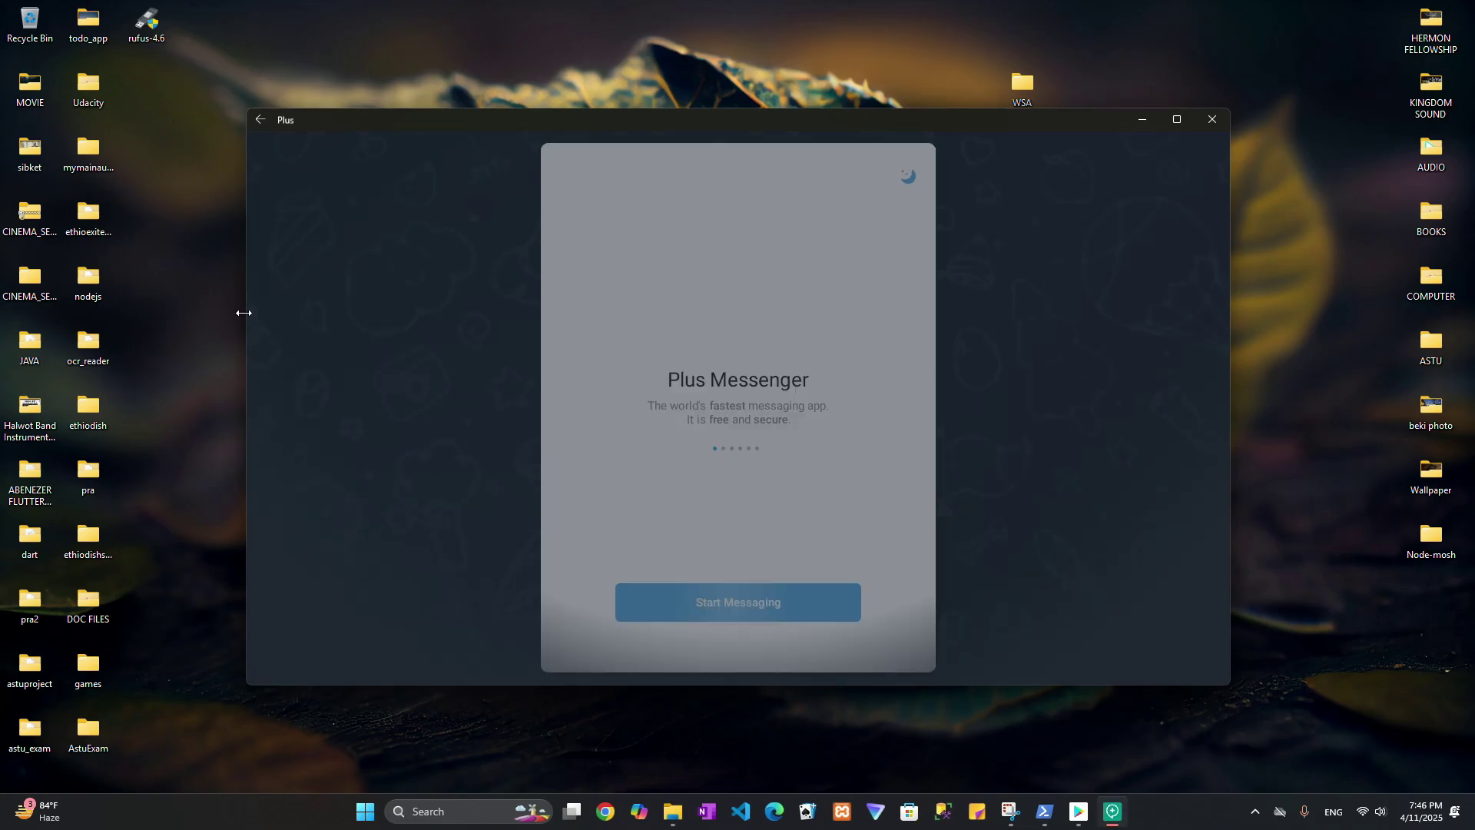
# Resize the Plus window to a narrow, tall shape on the left of the screen.
pyautogui.moveTo(244, 311); pyautogui.dragTo(810, 306)
pyautogui.moveTo(1012, 125); pyautogui.dragTo(461, 67)
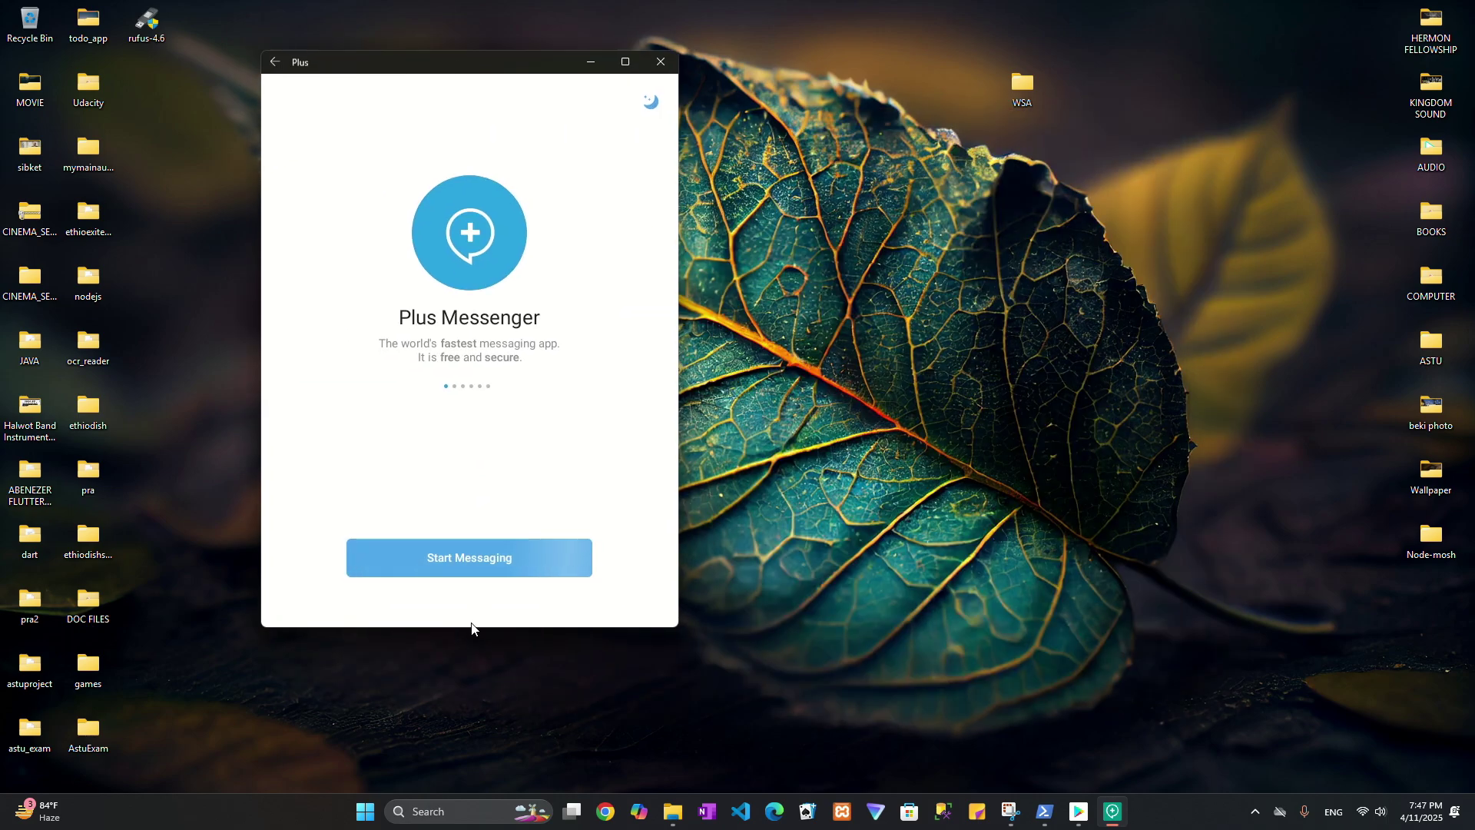
pyautogui.moveTo(474, 627); pyautogui.dragTo(473, 719)
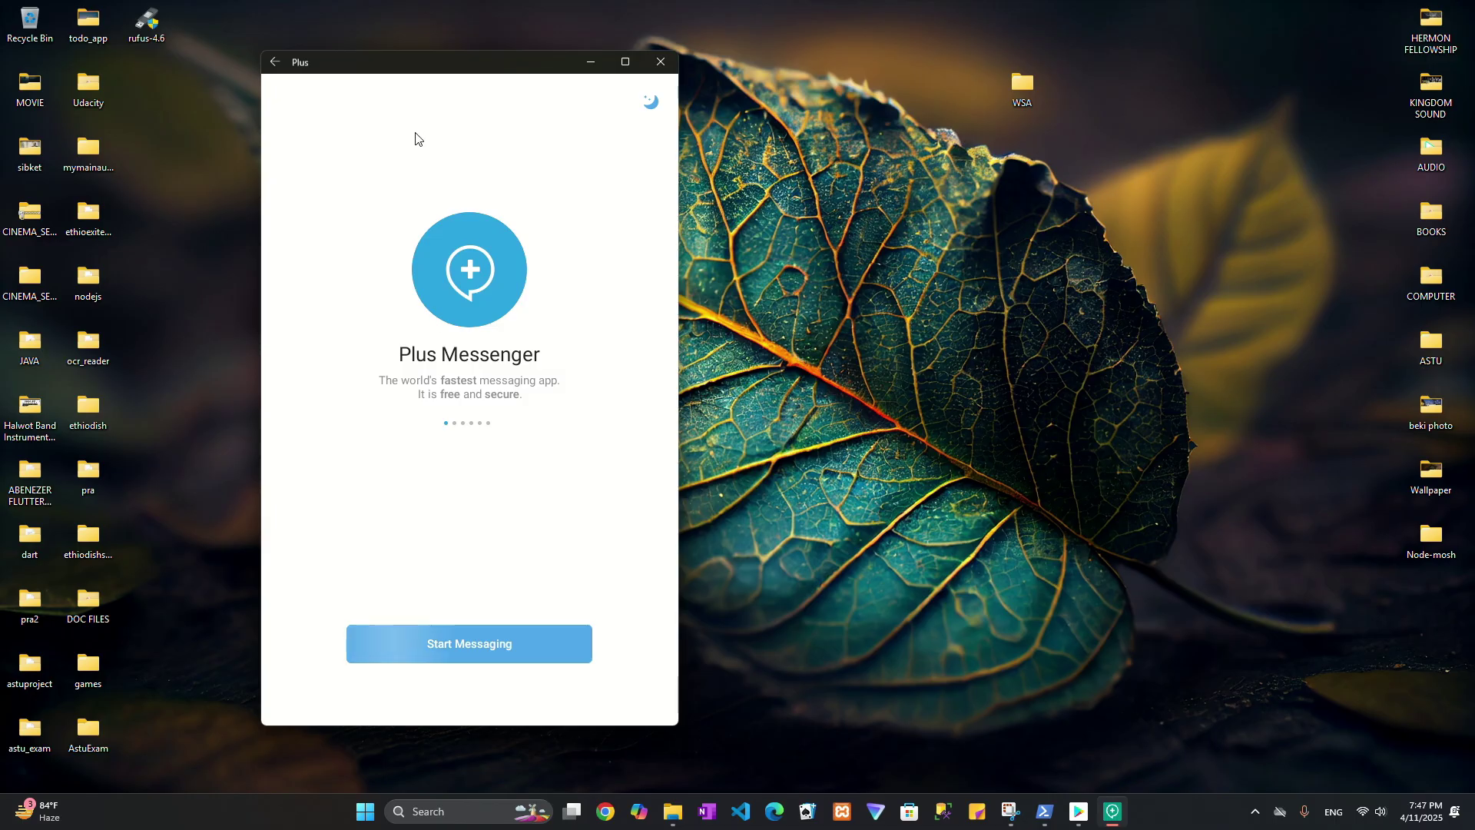
pyautogui.moveTo(429, 70); pyautogui.dragTo(355, 65)
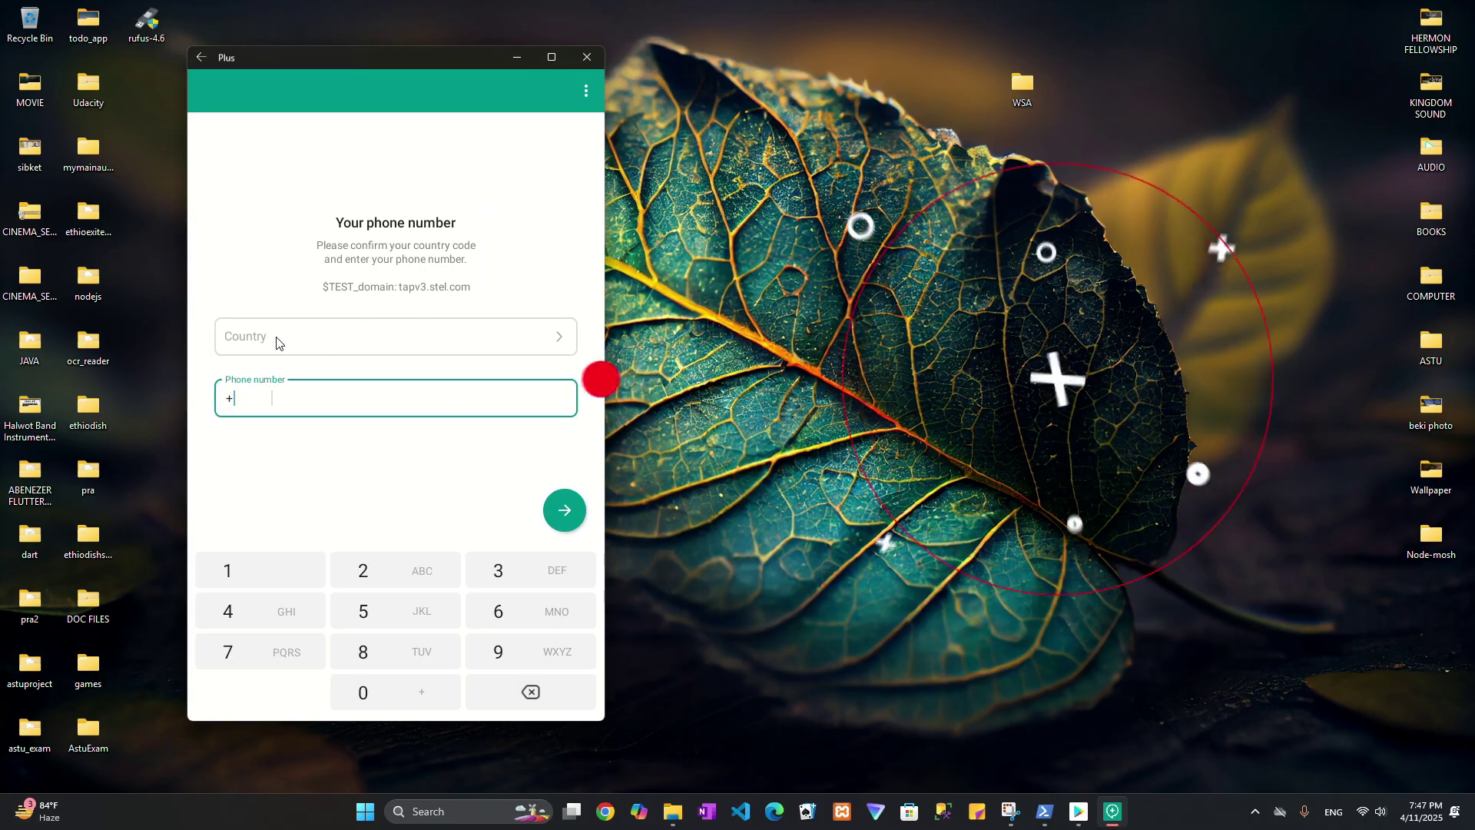
# Set the login country to Ethiopia (+251) by searching 'ethi' in the country list.
pyautogui.click(275, 341)
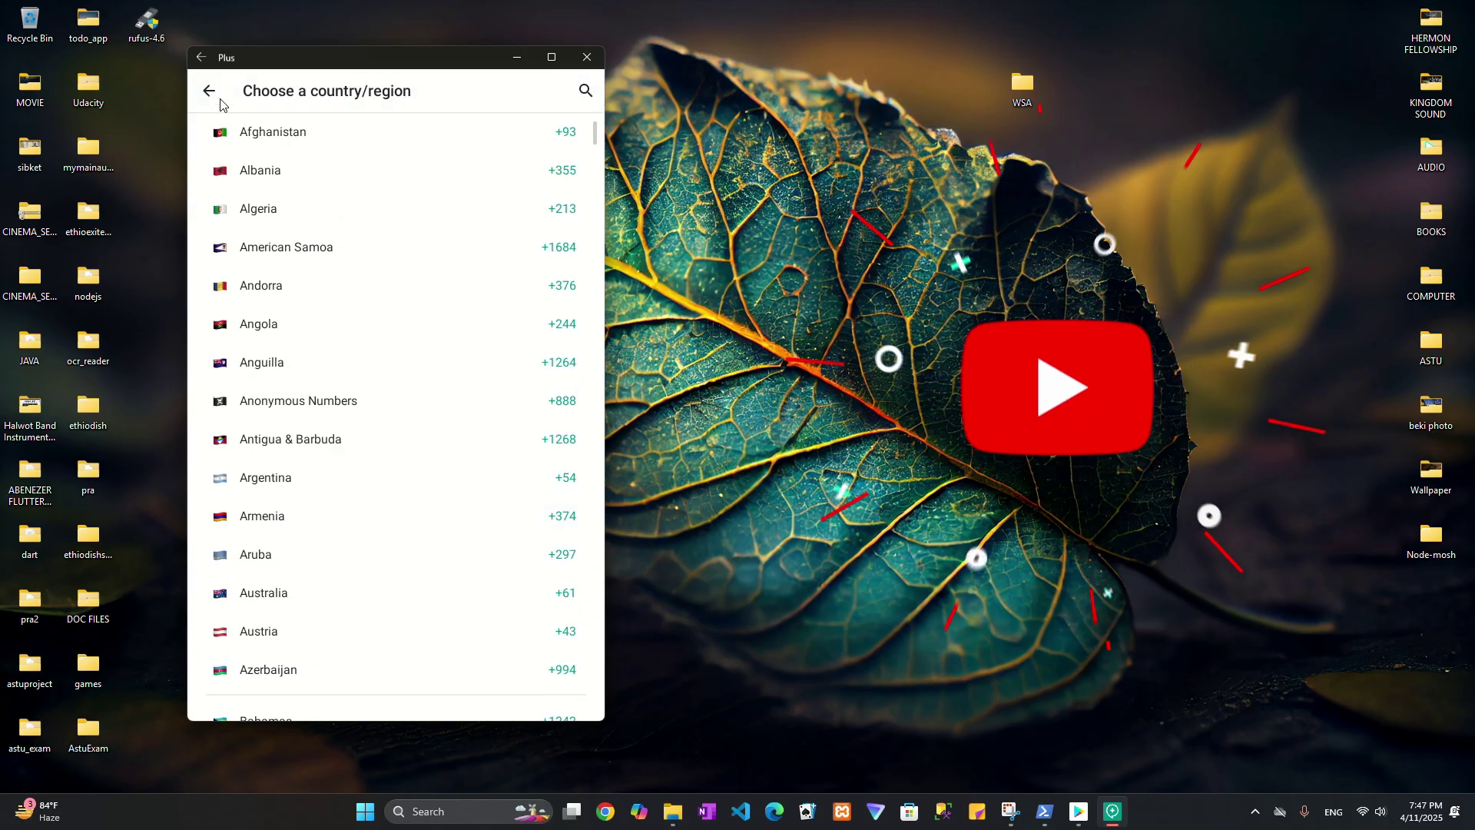
pyautogui.click(585, 91)
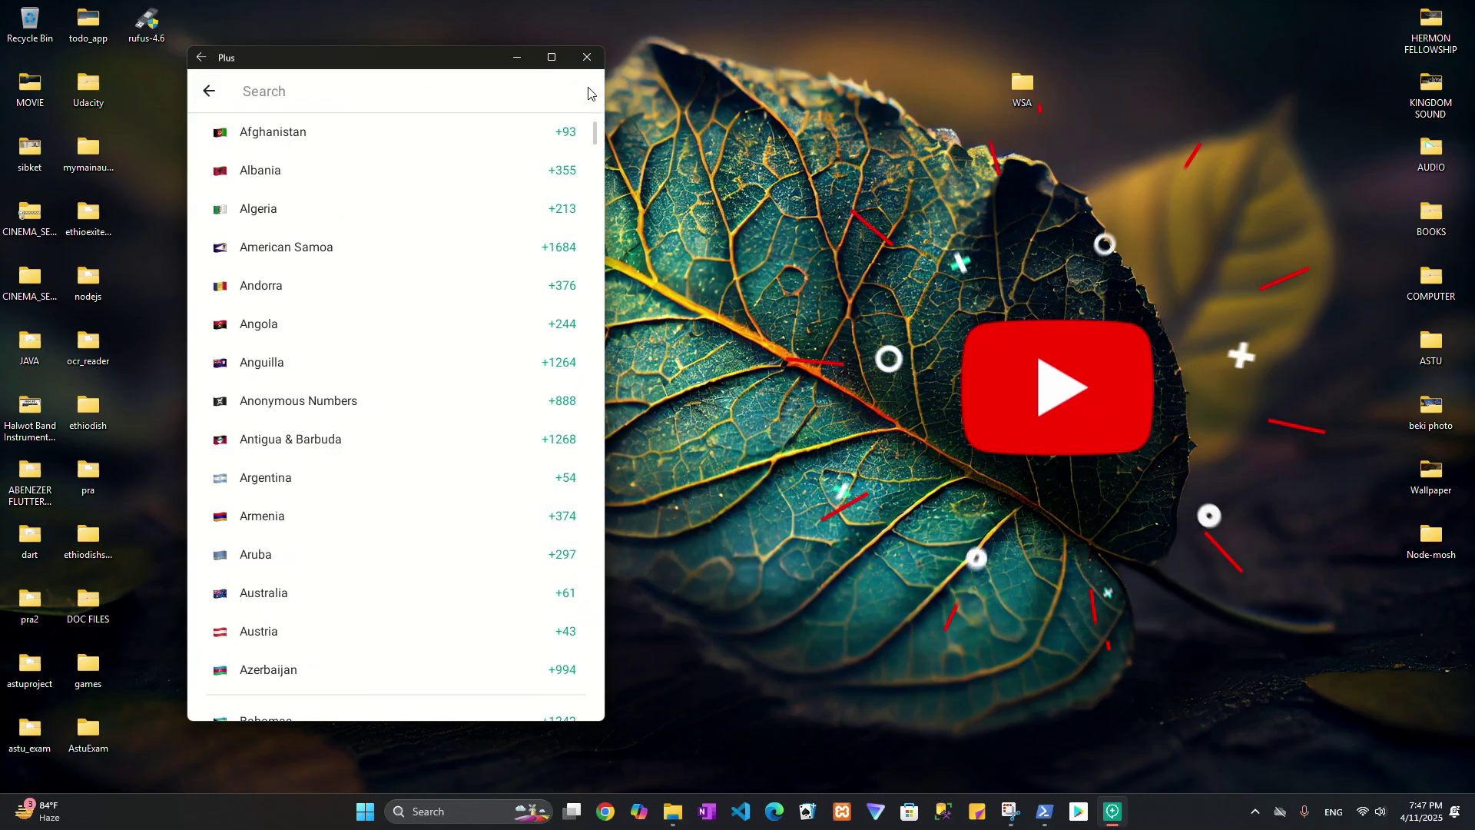
pyautogui.write('ethi')
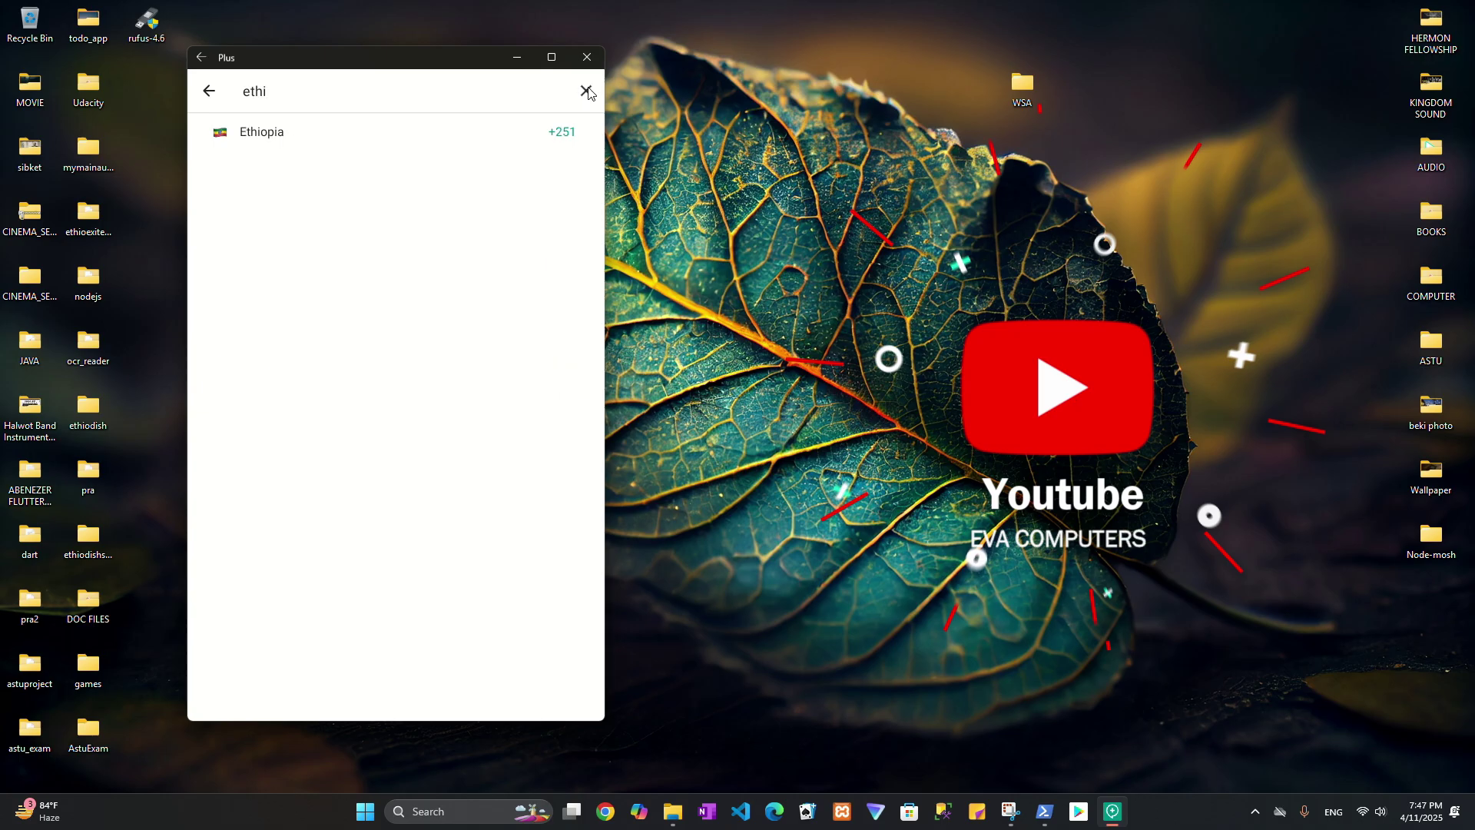
pyautogui.click(278, 131)
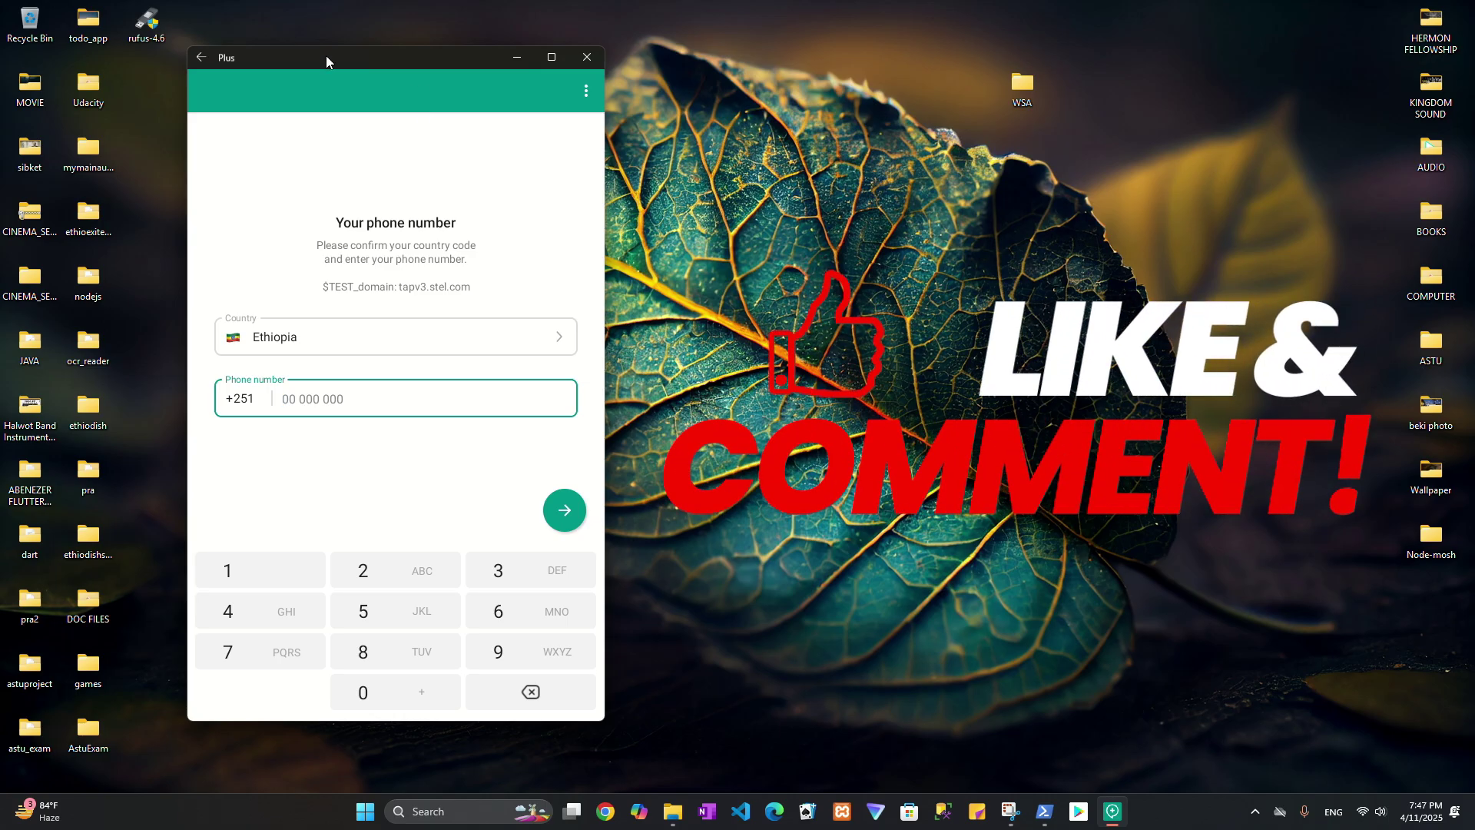
pyautogui.moveTo(325, 55); pyautogui.dragTo(332, 71)
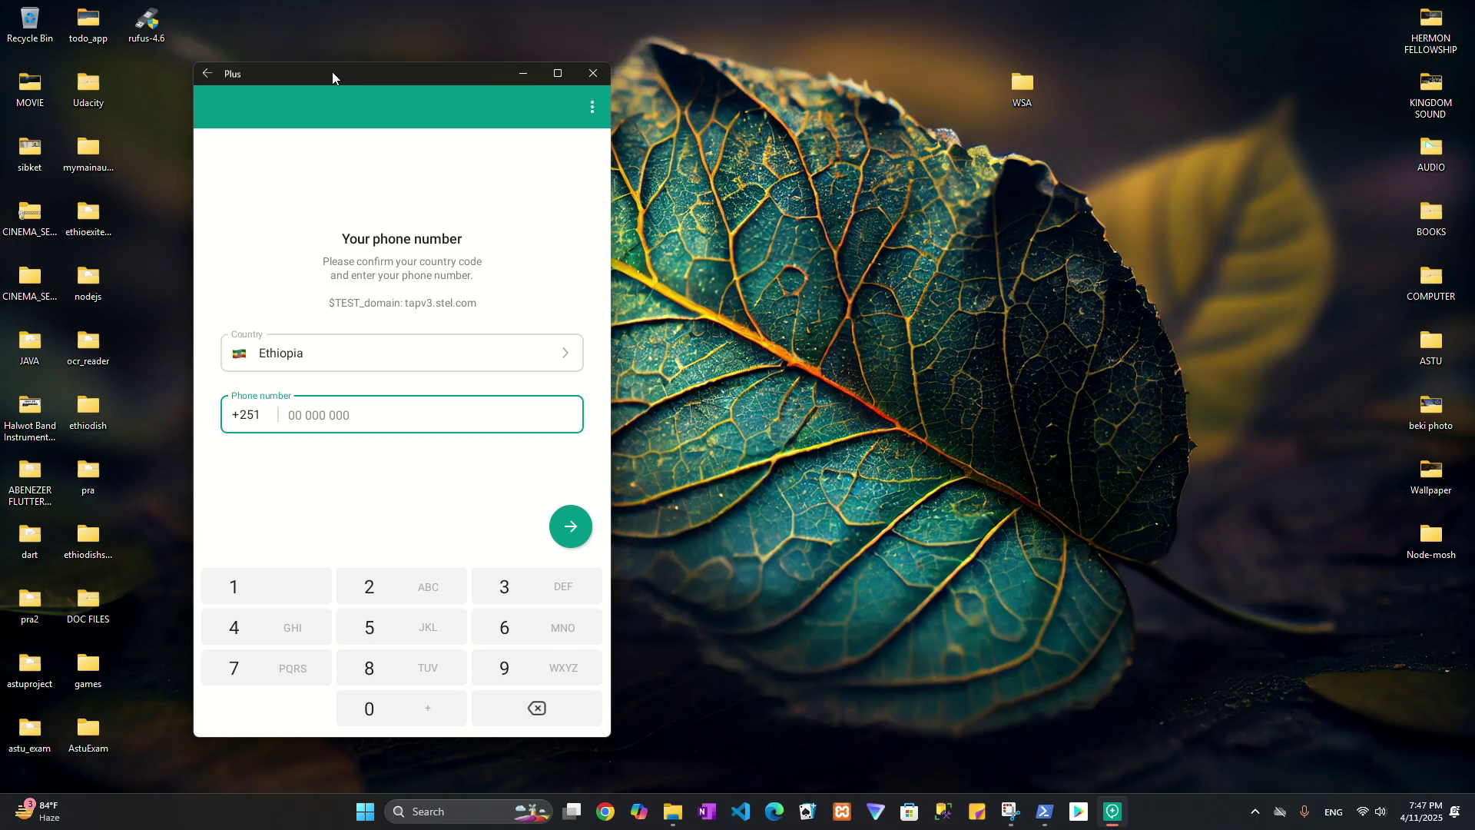
pyautogui.click(656, 21)
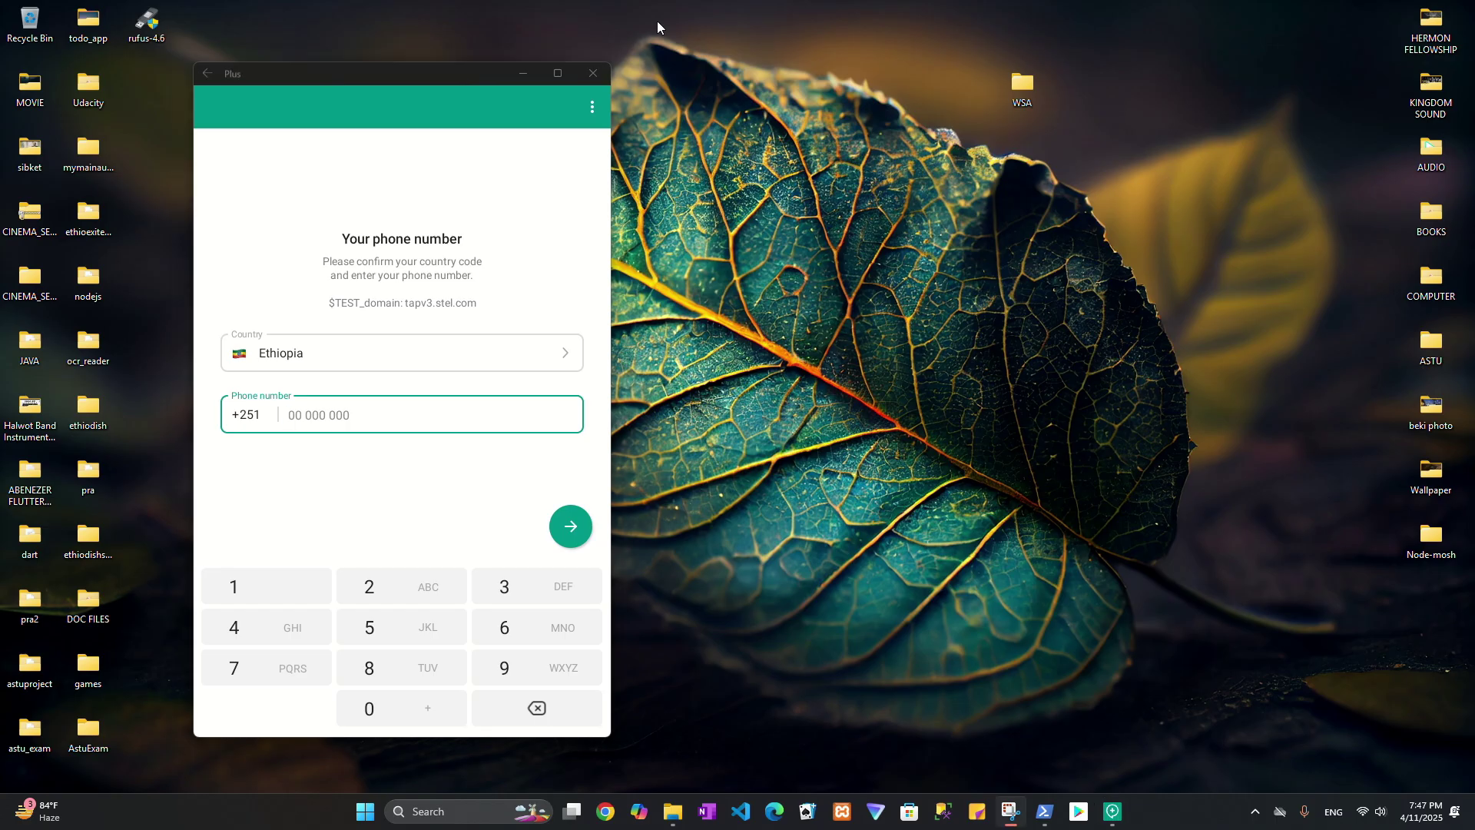